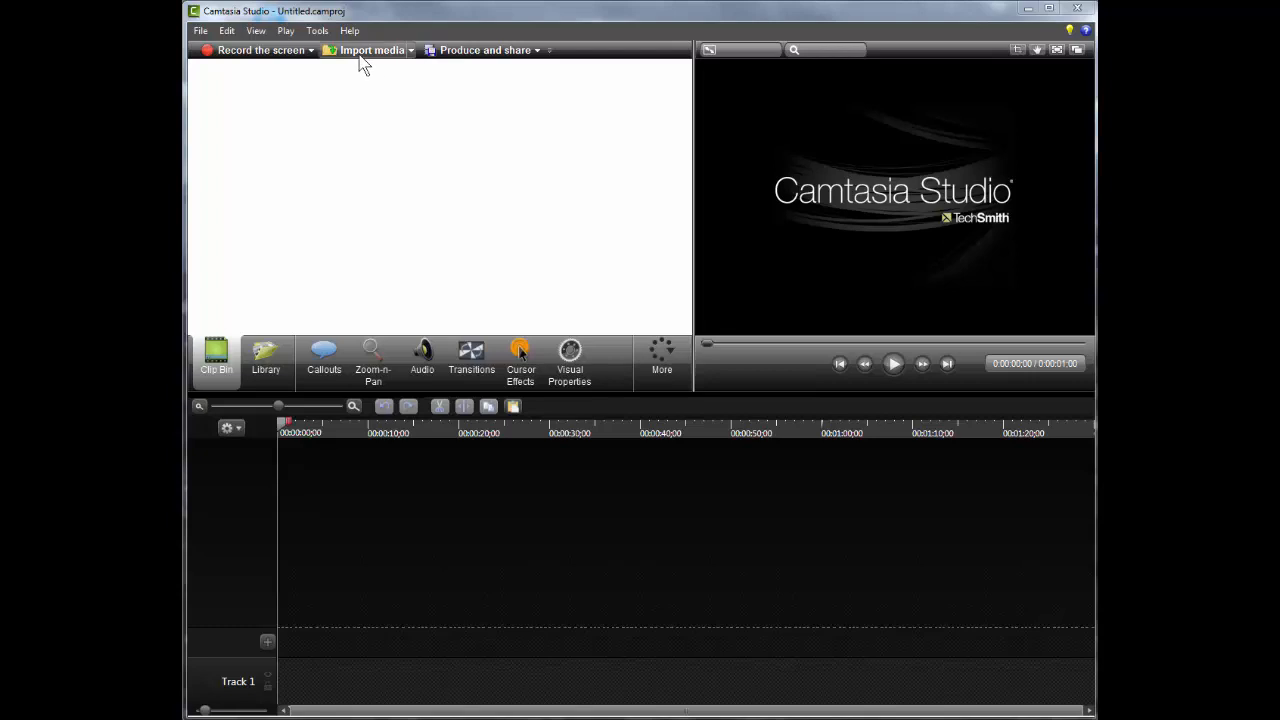
# - Import MVI_0565.MOV from the site03 folder and place it at the start of Track 1
pyautogui.click(360, 52)
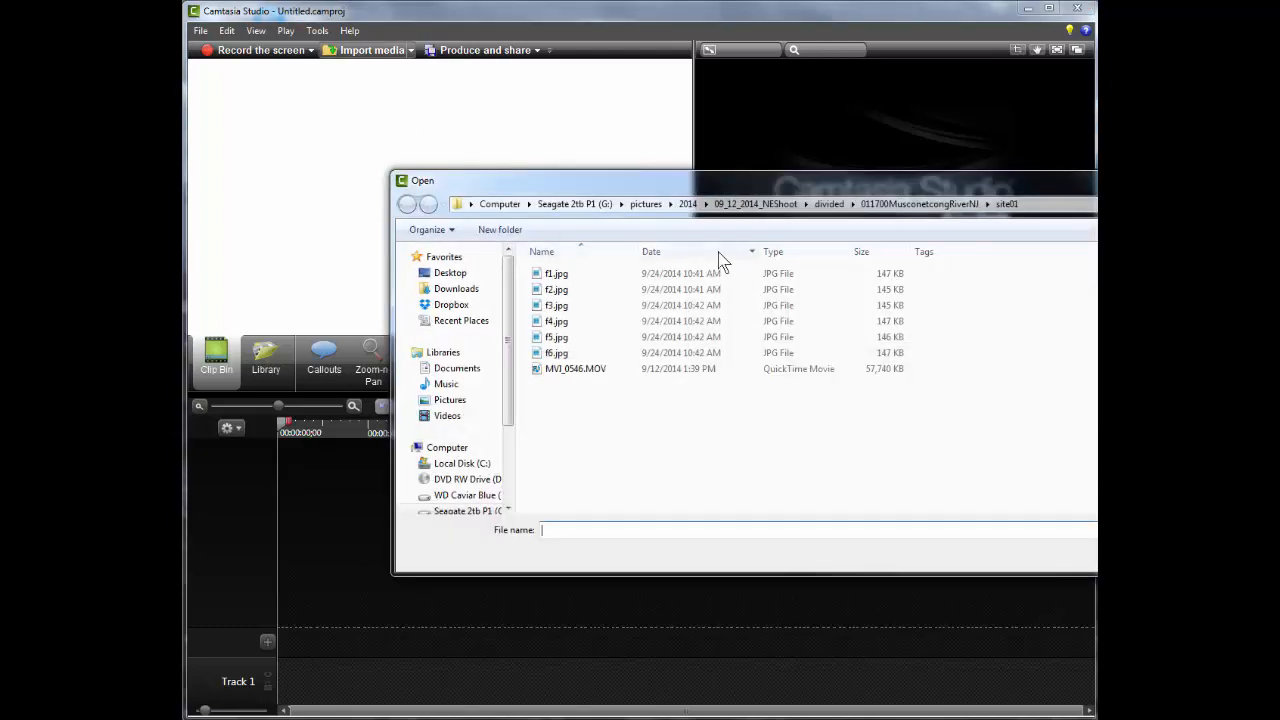
pyautogui.click(920, 204)
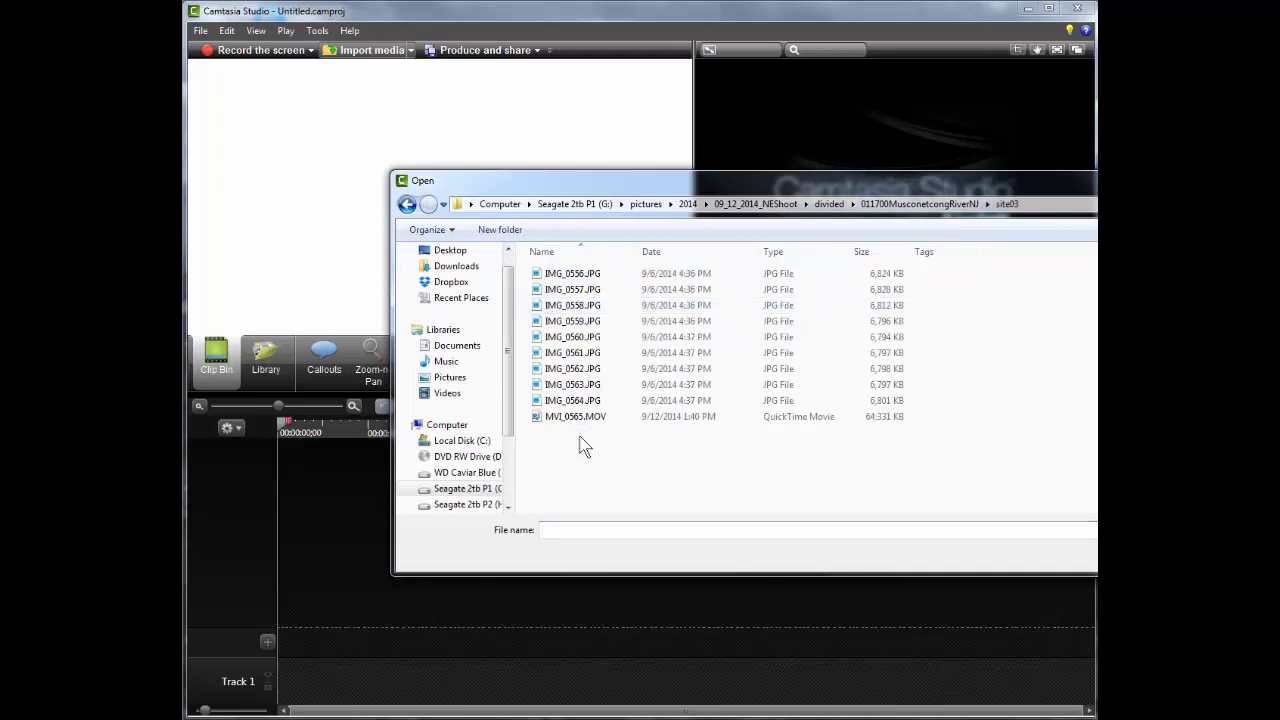
pyautogui.doubleClick(575, 417)
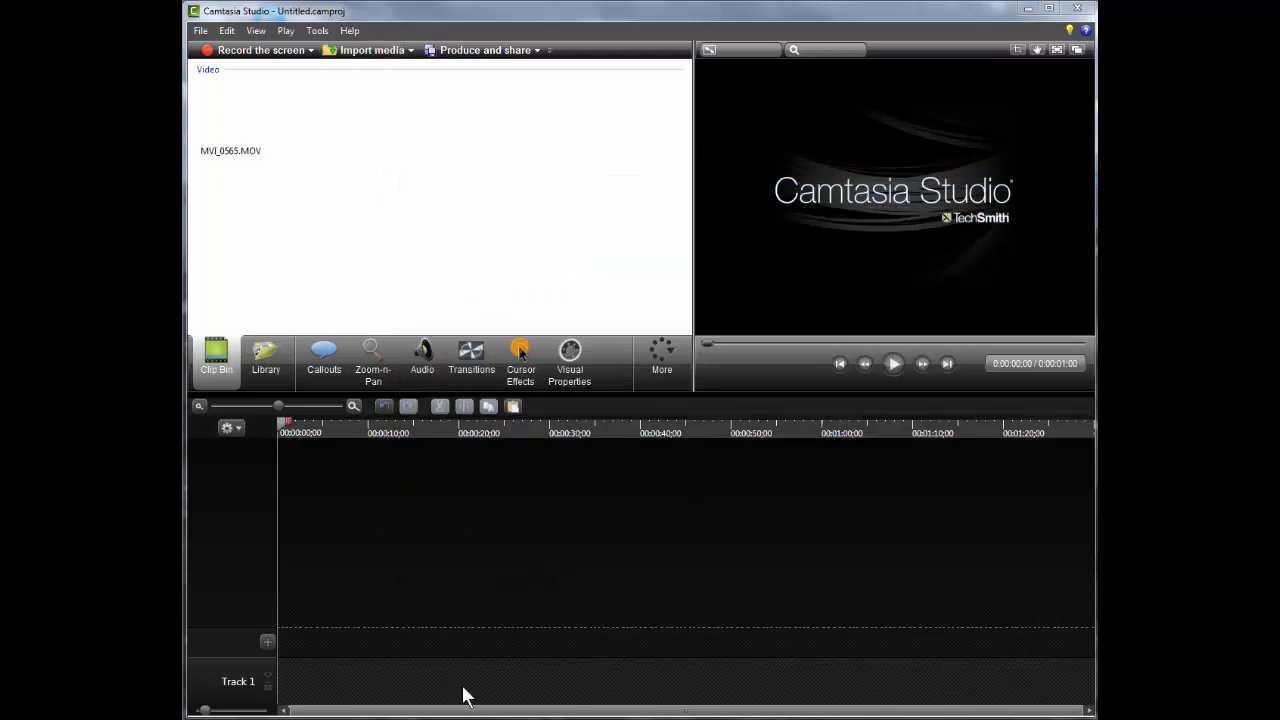
pyautogui.click(230, 133)
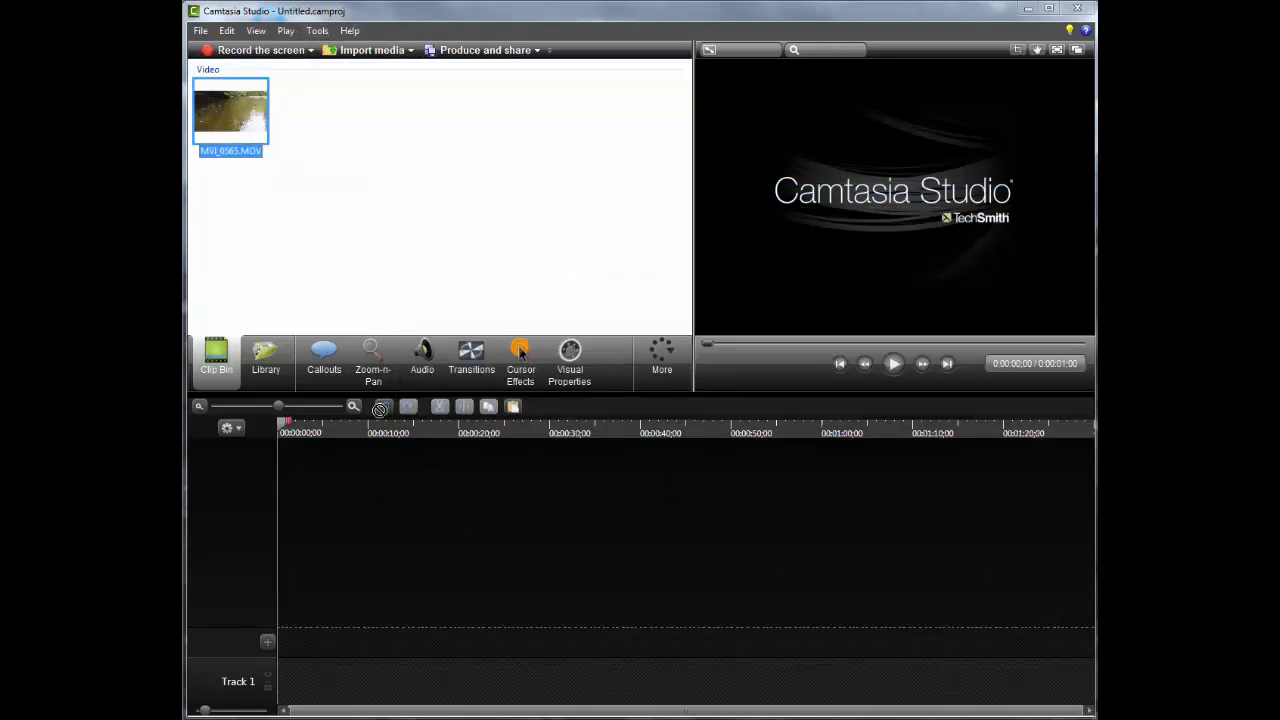
pyautogui.moveTo(345, 690); pyautogui.dragTo(309, 691)
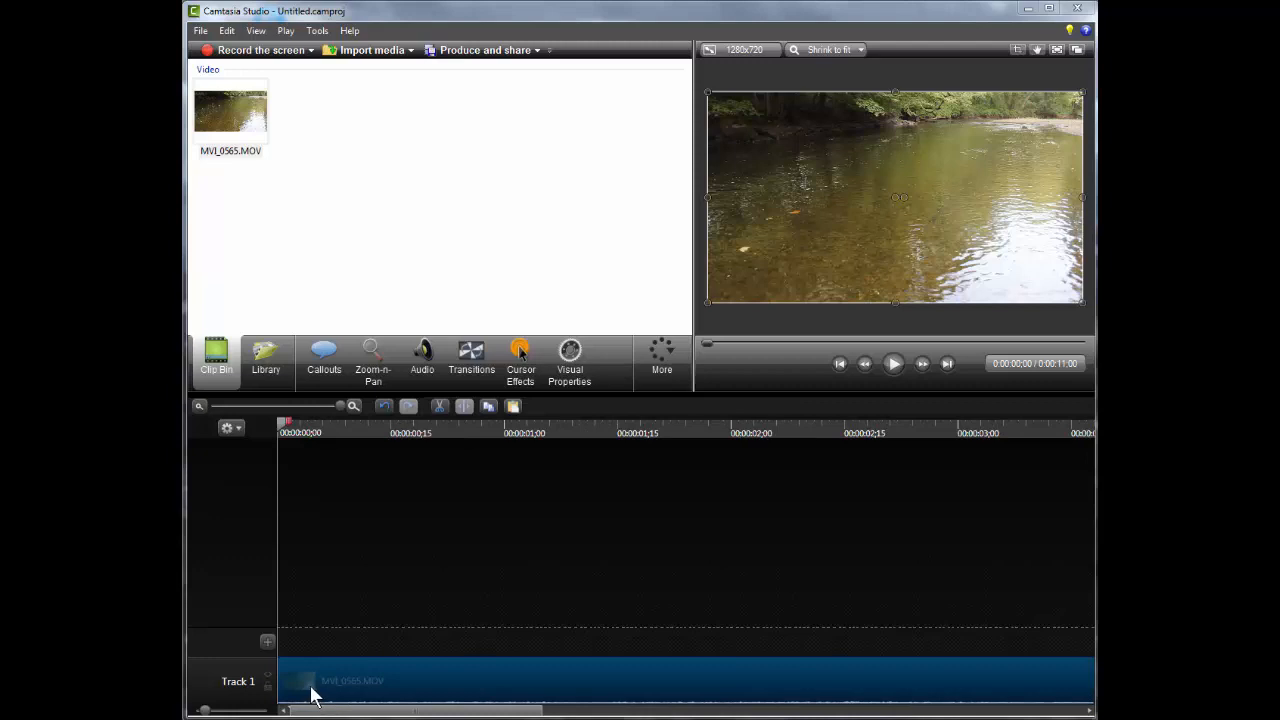
# - Split the clip at 0:00:01;26, delete the part before the cut, and move the remainder to the start of Track 1
pyautogui.click(698, 428)
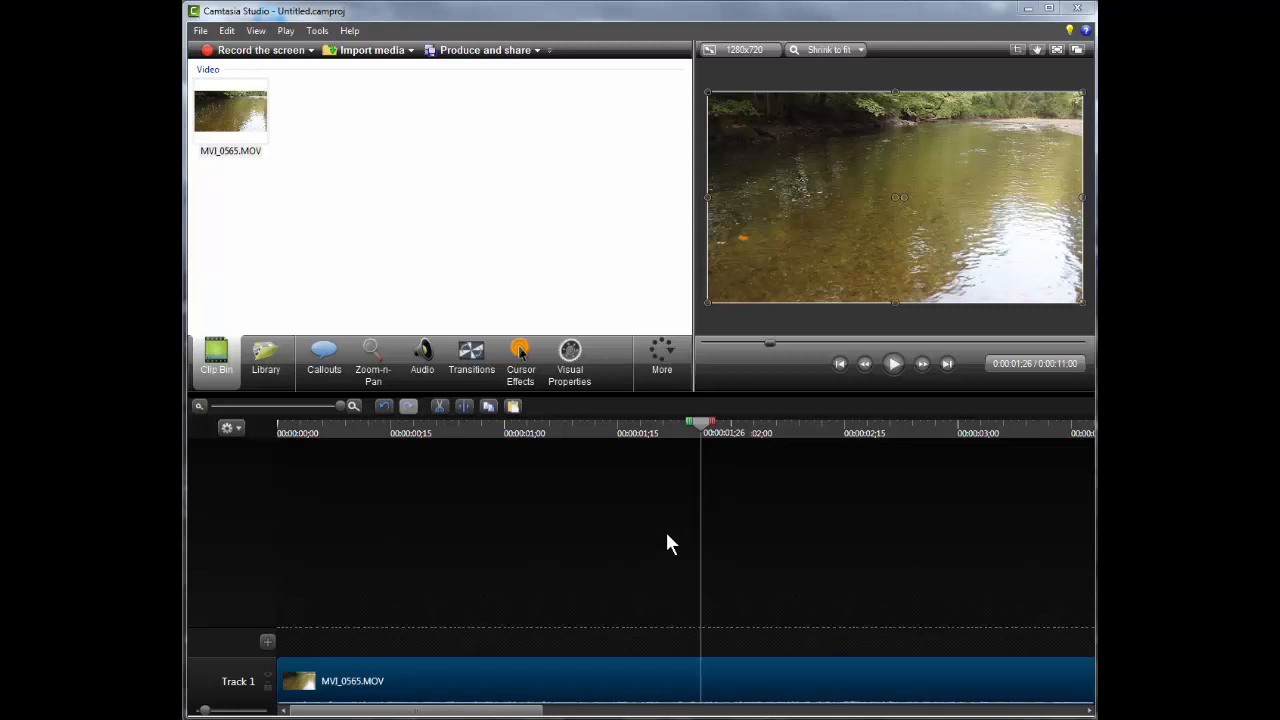
pyautogui.press('s')
pyautogui.click(660, 679)
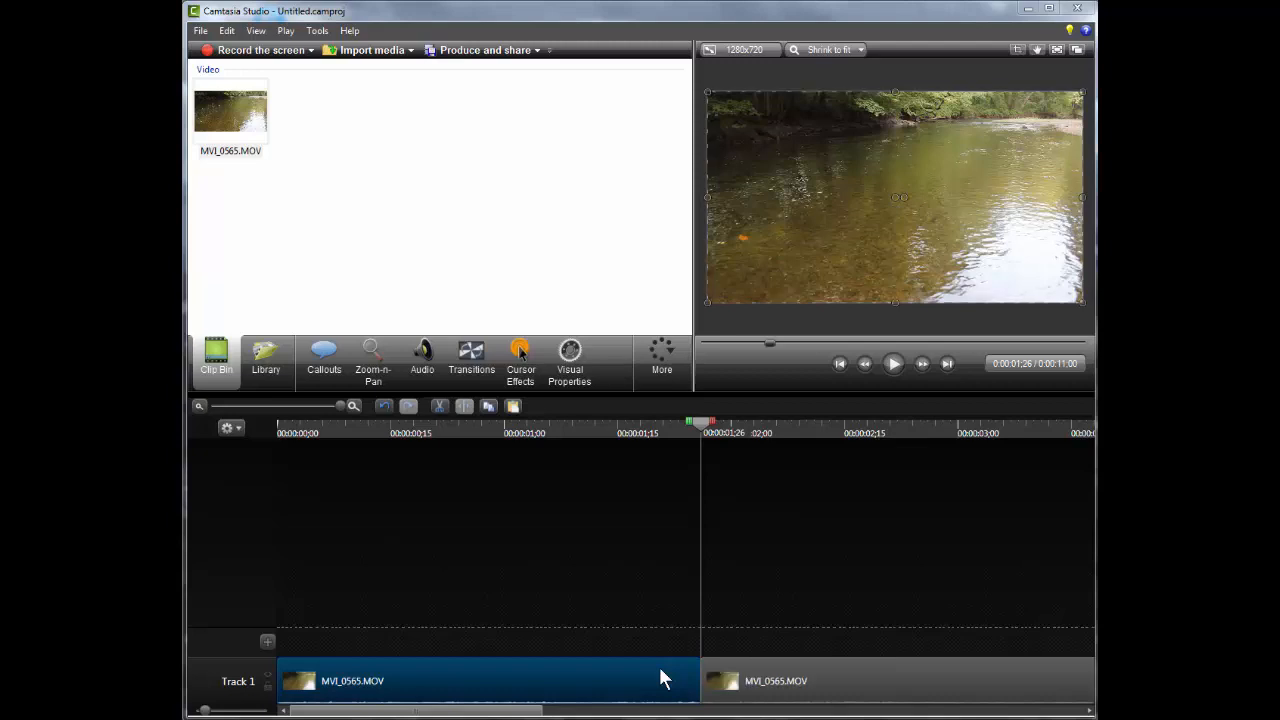
pyautogui.press('Delete')
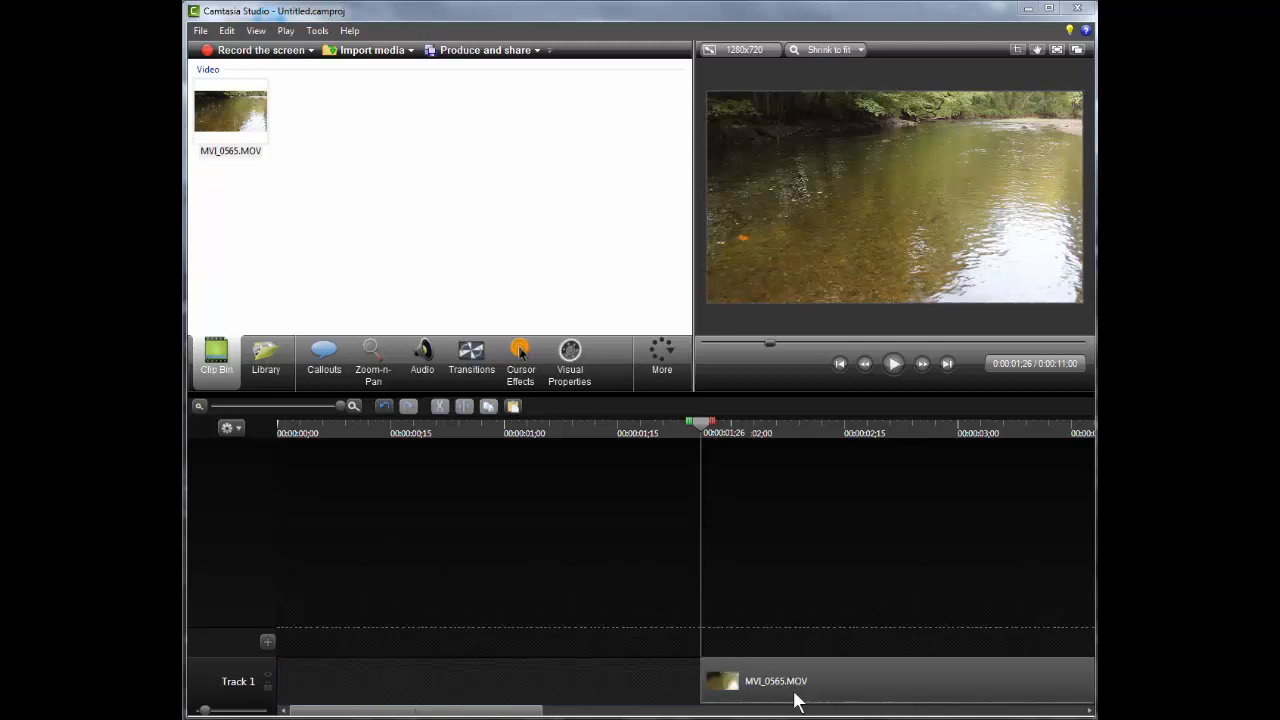
pyautogui.moveTo(797, 697); pyautogui.dragTo(374, 691)
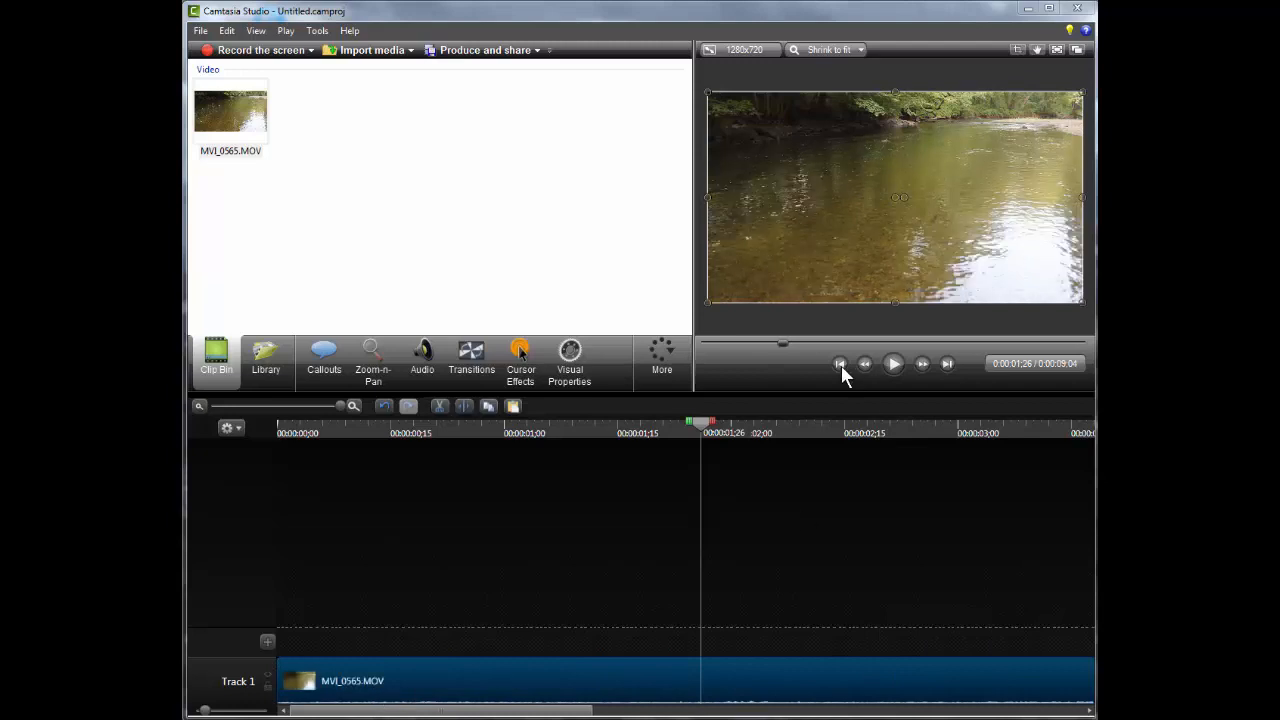
# - Split the Track 1 clip at 0:00:01;18 and delete everything after the cut
pyautogui.moveTo(679, 425); pyautogui.dragTo(638, 418)
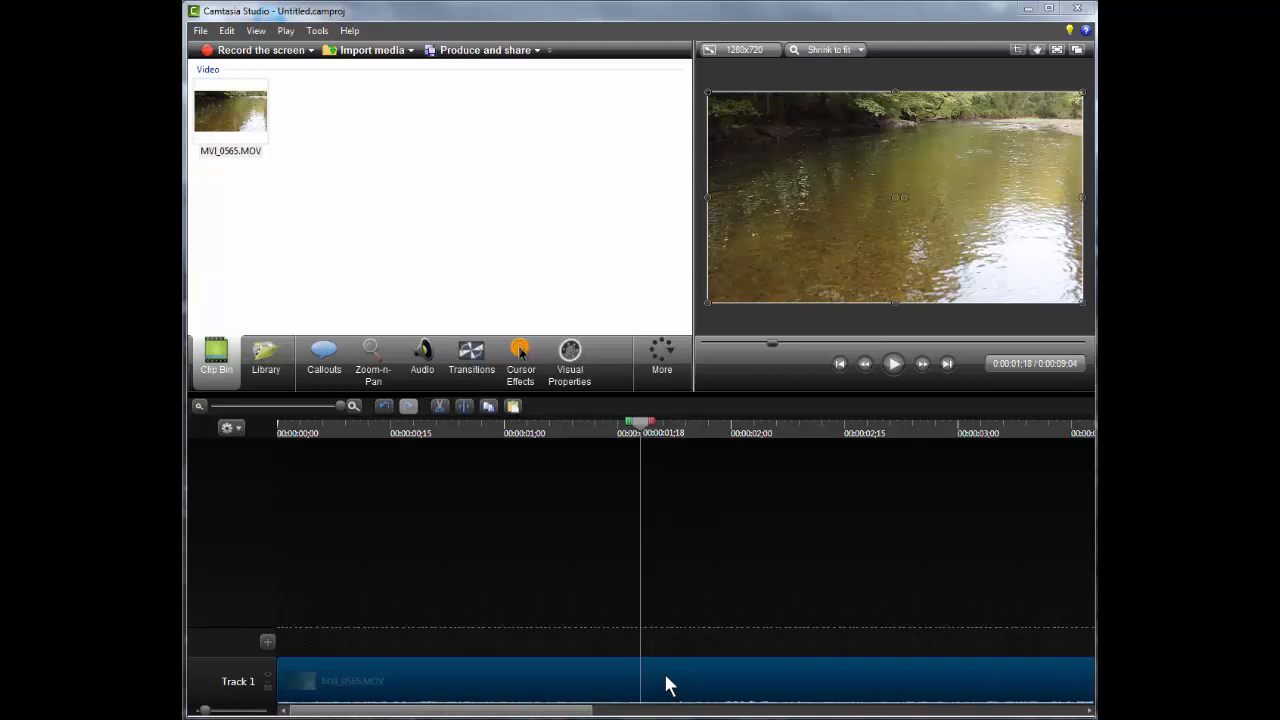
pyautogui.press('s')
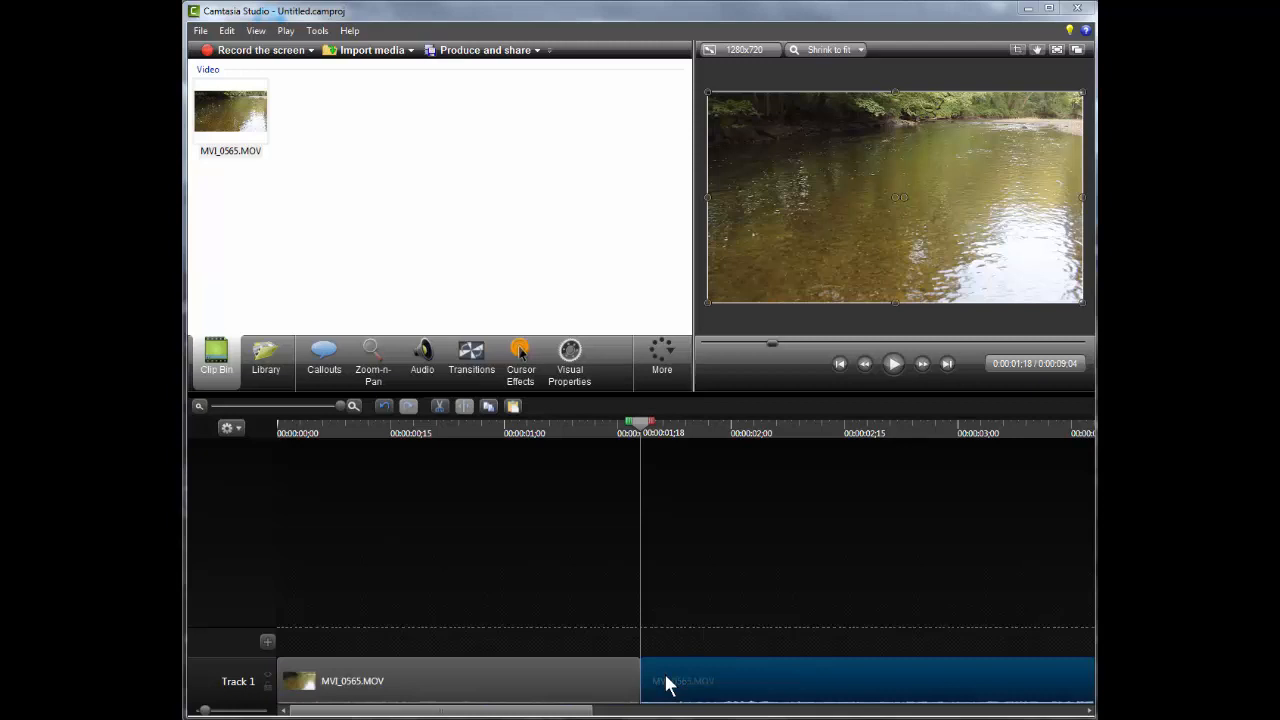
pyautogui.press('Delete')
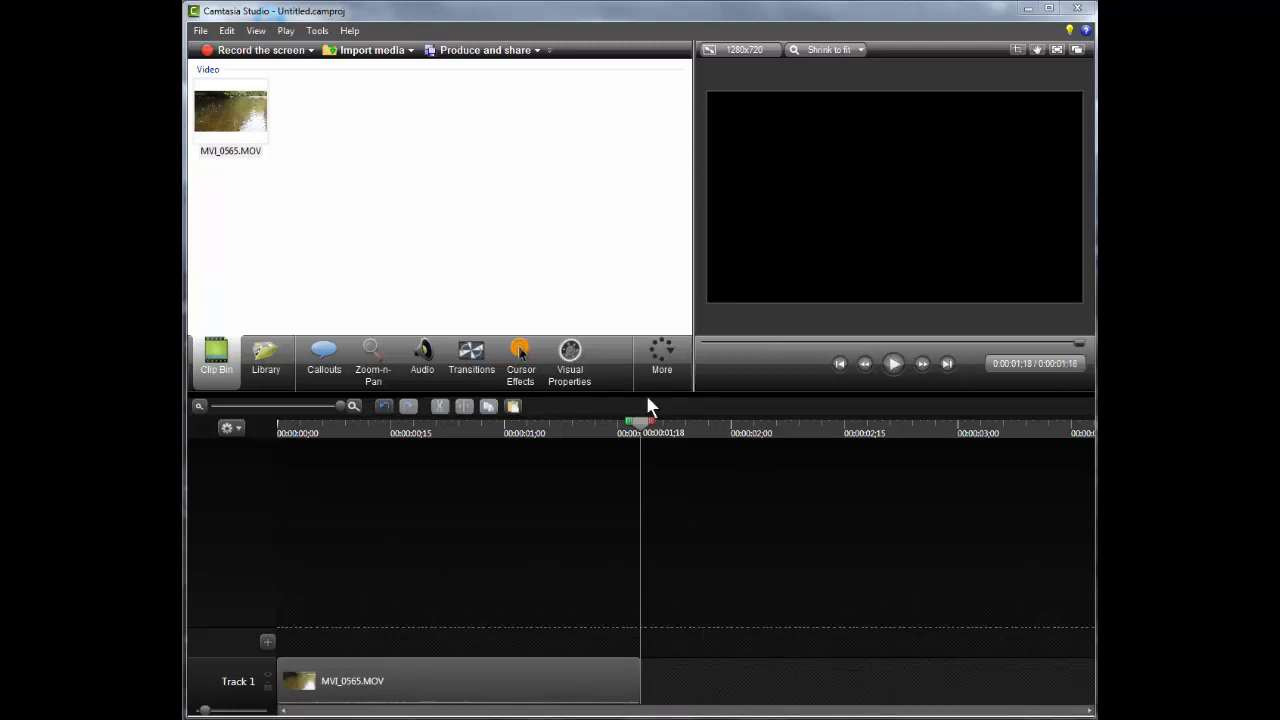
# - Divide the remaining clip into four equal segments by splitting it at 0:00:01;06, 0:00:00;24 and 0:00:00;12
pyautogui.moveTo(646, 428); pyautogui.dragTo(553, 427)
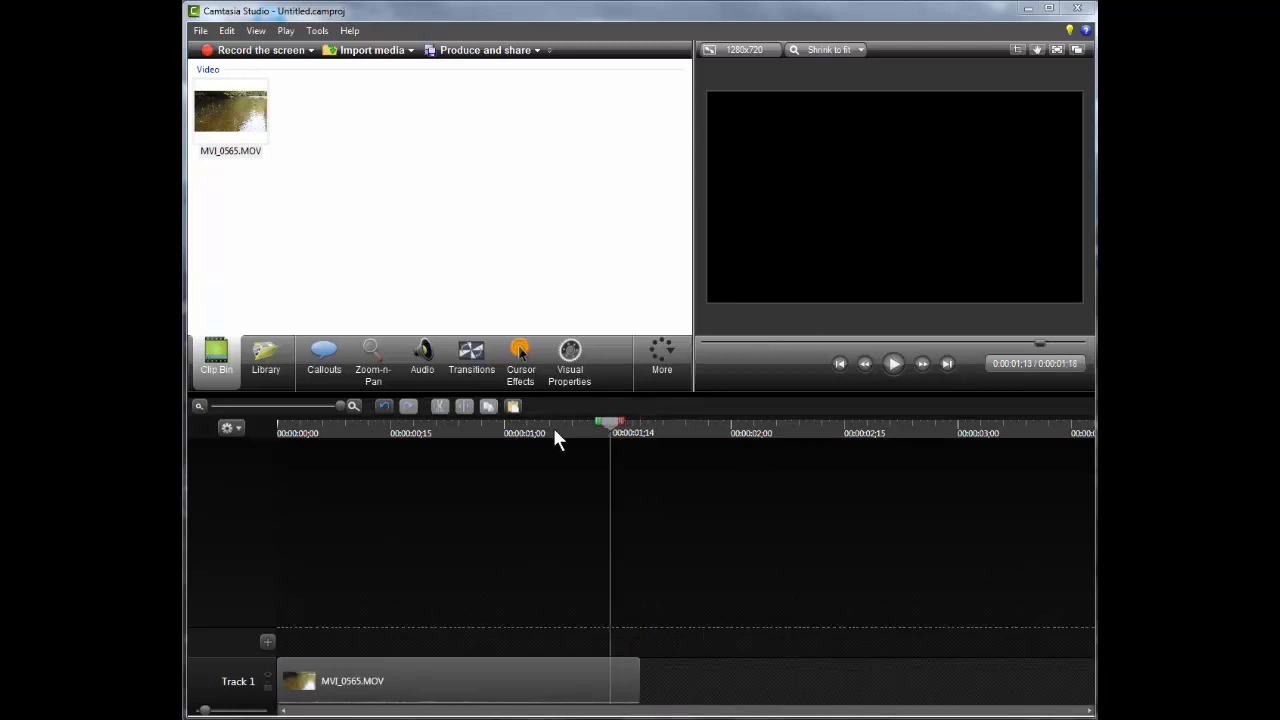
pyautogui.click(570, 690)
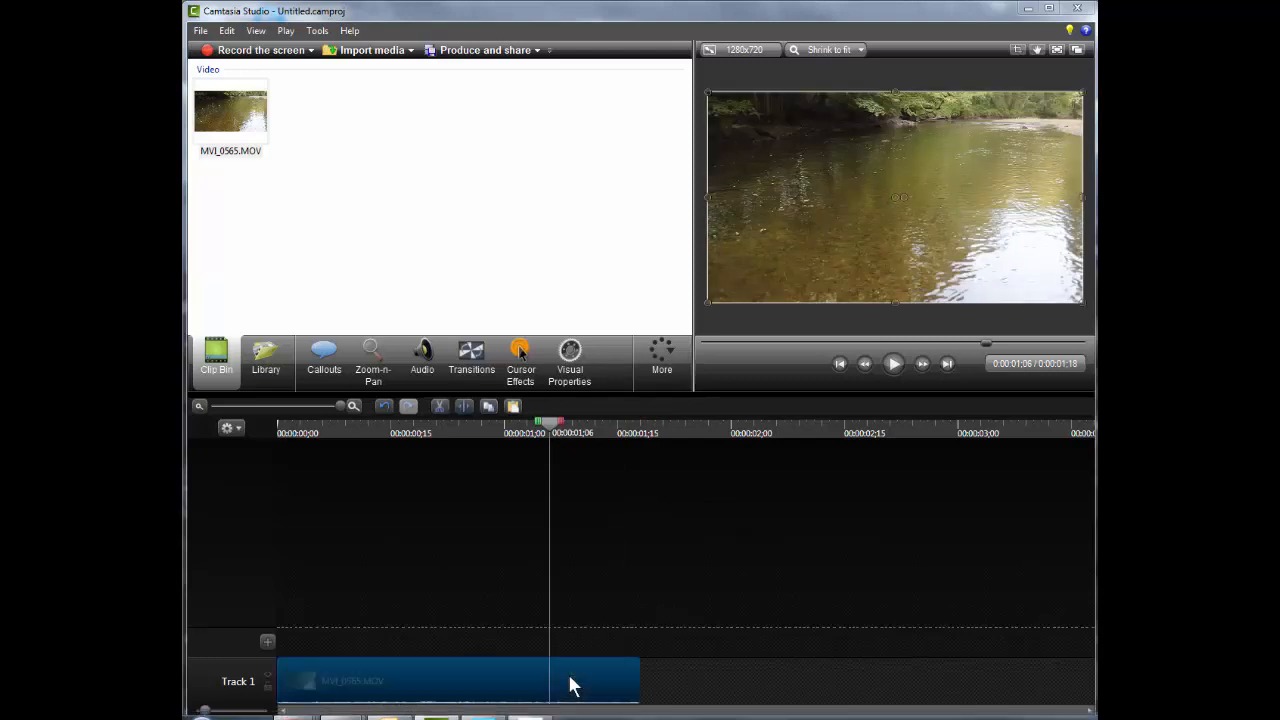
pyautogui.press('s')
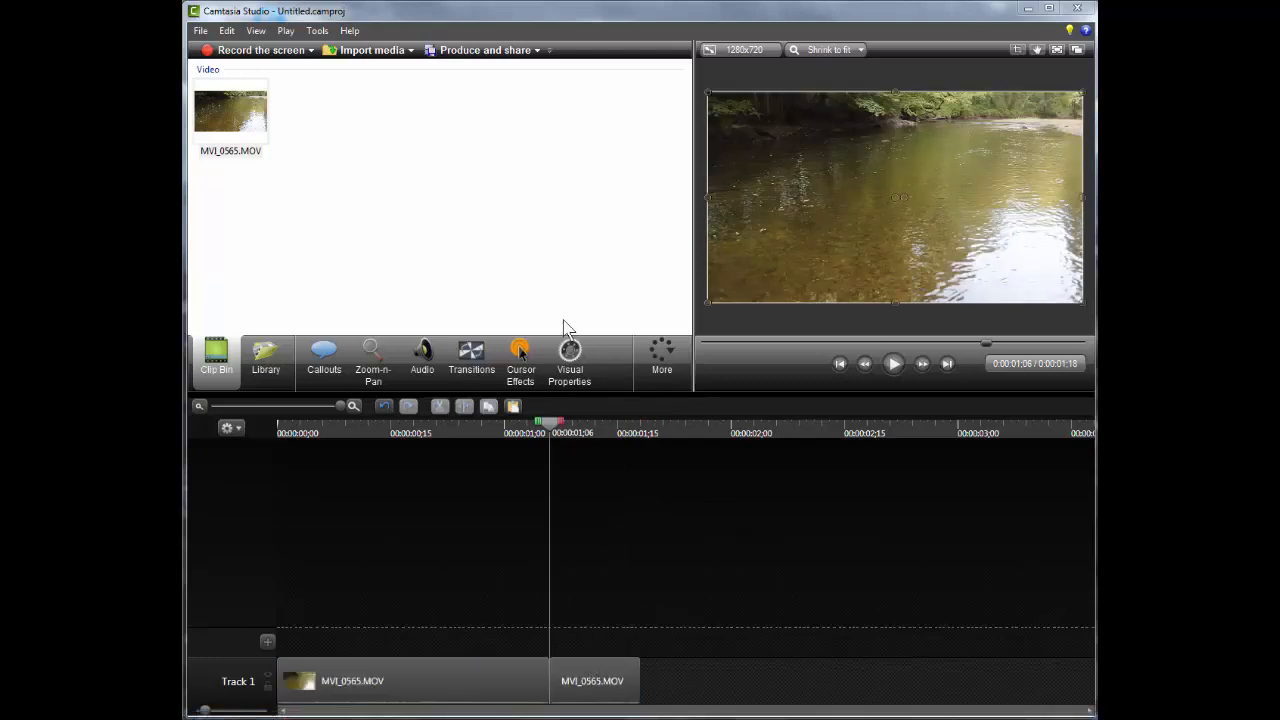
pyautogui.moveTo(551, 425); pyautogui.dragTo(459, 420)
pyautogui.click(470, 668)
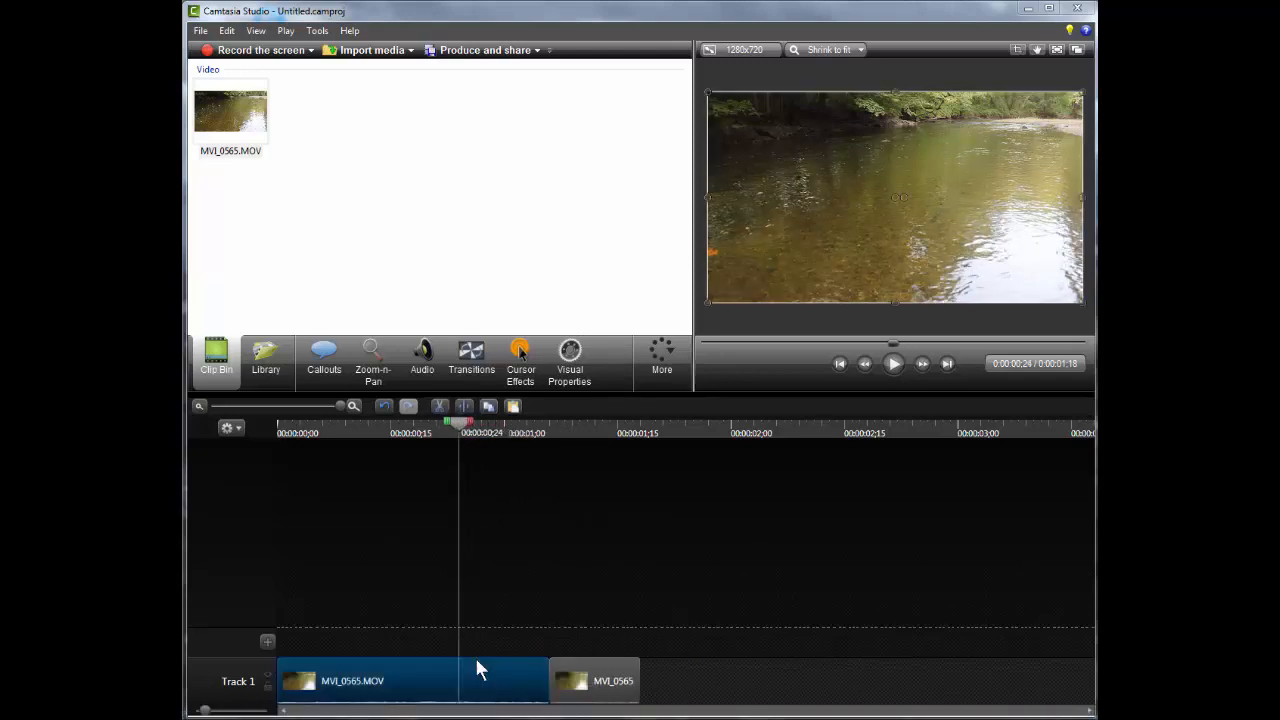
pyautogui.press('s')
pyautogui.moveTo(459, 423); pyautogui.dragTo(366, 424)
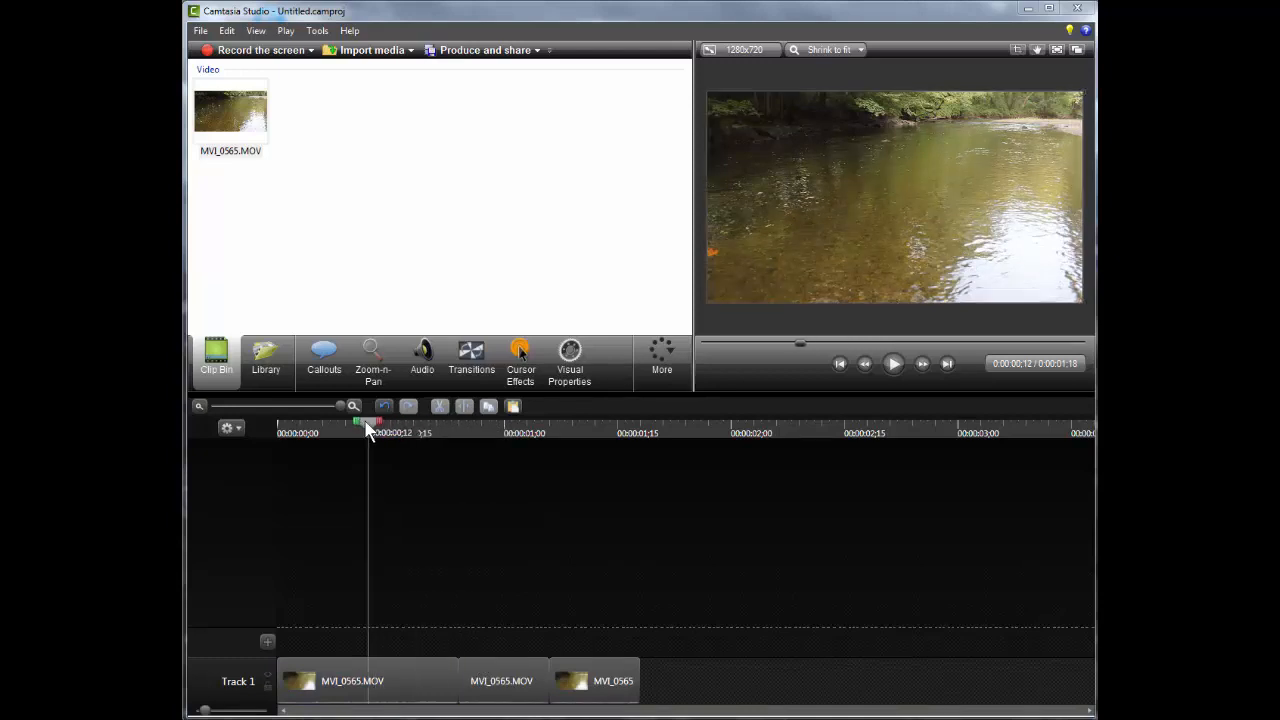
pyautogui.click(426, 678)
pyautogui.press('s')
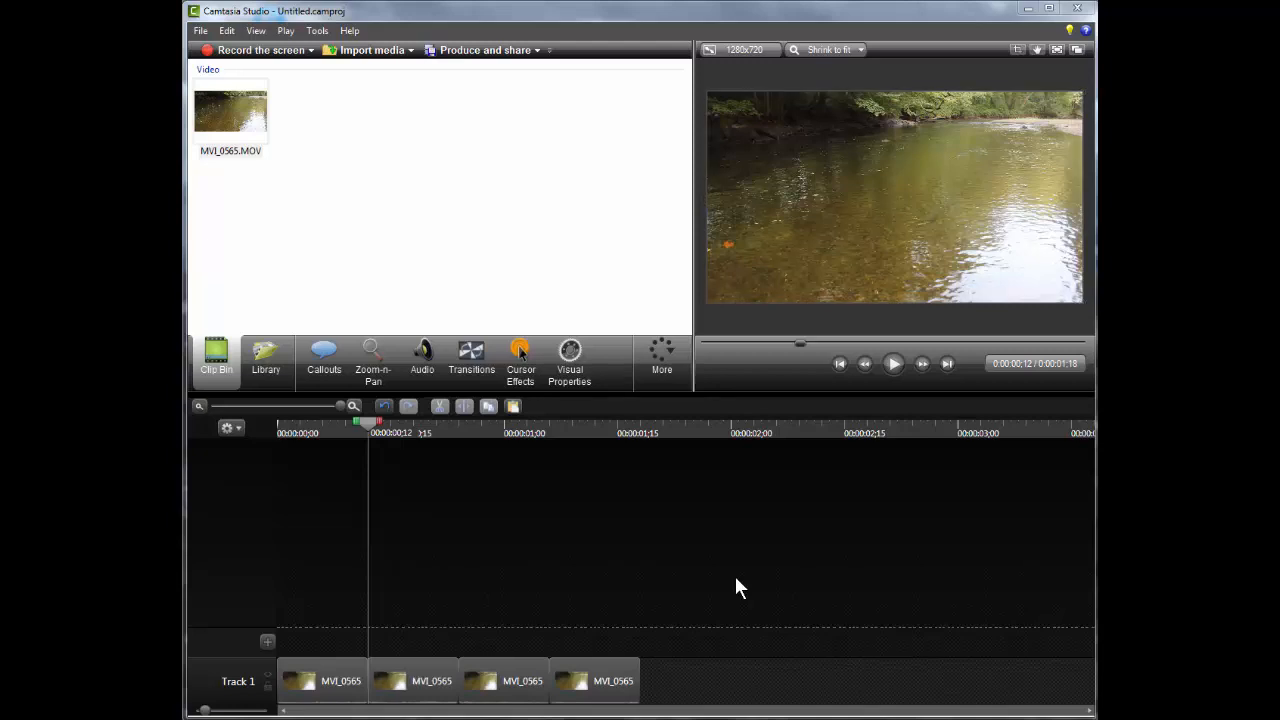
# - Add three empty tracks, Track 2 to Track 4, above Track 1
pyautogui.click(266, 645)
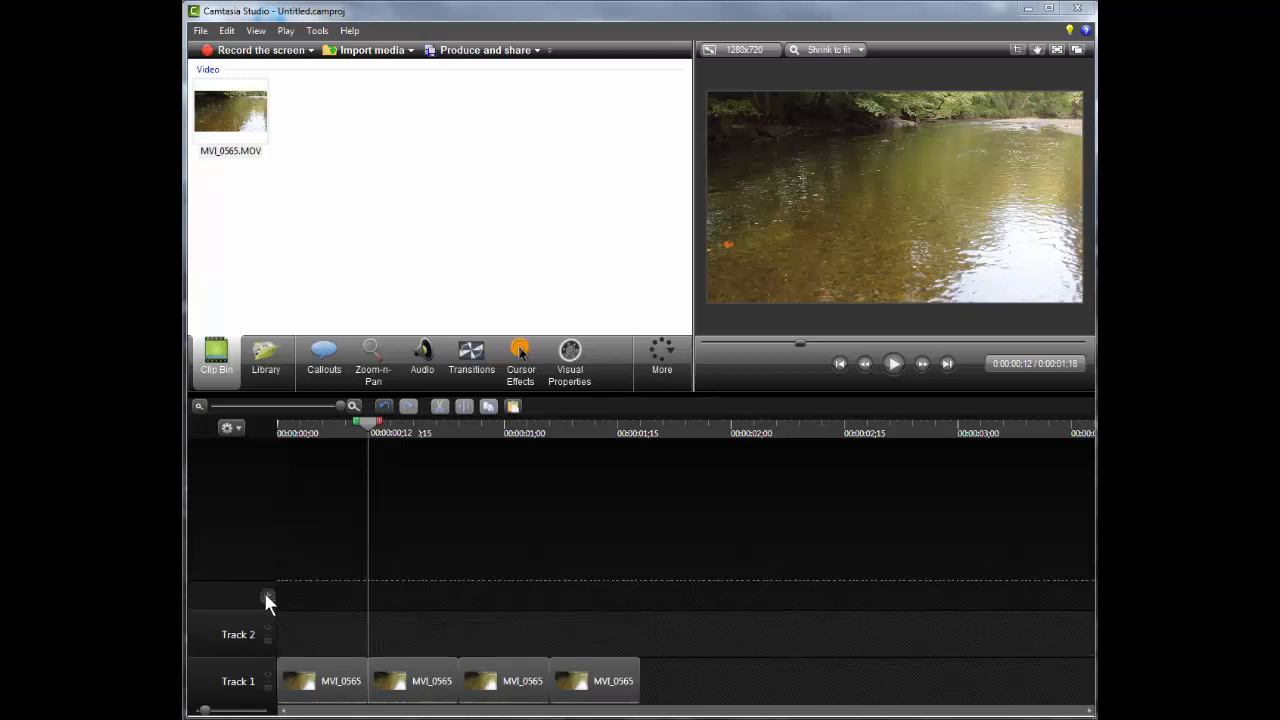
pyautogui.click(265, 595)
pyautogui.click(266, 548)
# - Move the first segment to Track 2 directly above the second, and the third and fourth to the start of Track 4 and Track 3
pyautogui.click(303, 688)
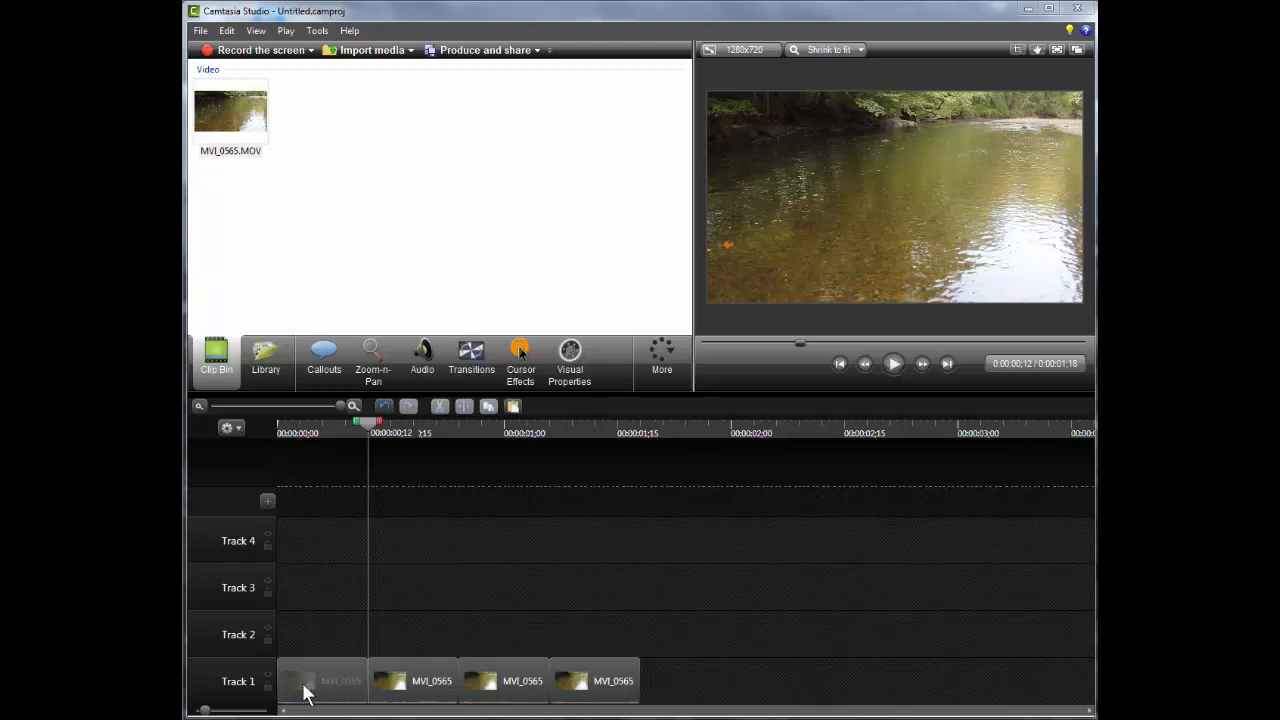
pyautogui.moveTo(325, 683); pyautogui.dragTo(411, 626)
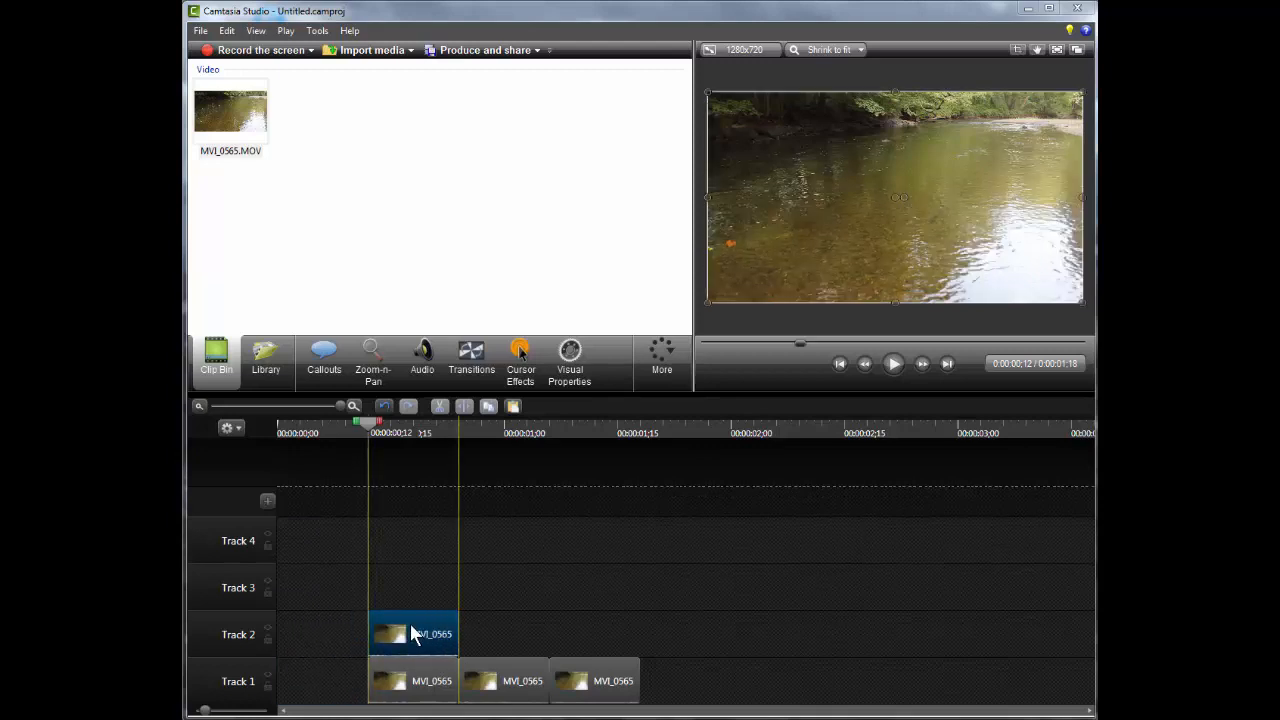
pyautogui.click(500, 684)
pyautogui.moveTo(500, 684); pyautogui.dragTo(500, 637)
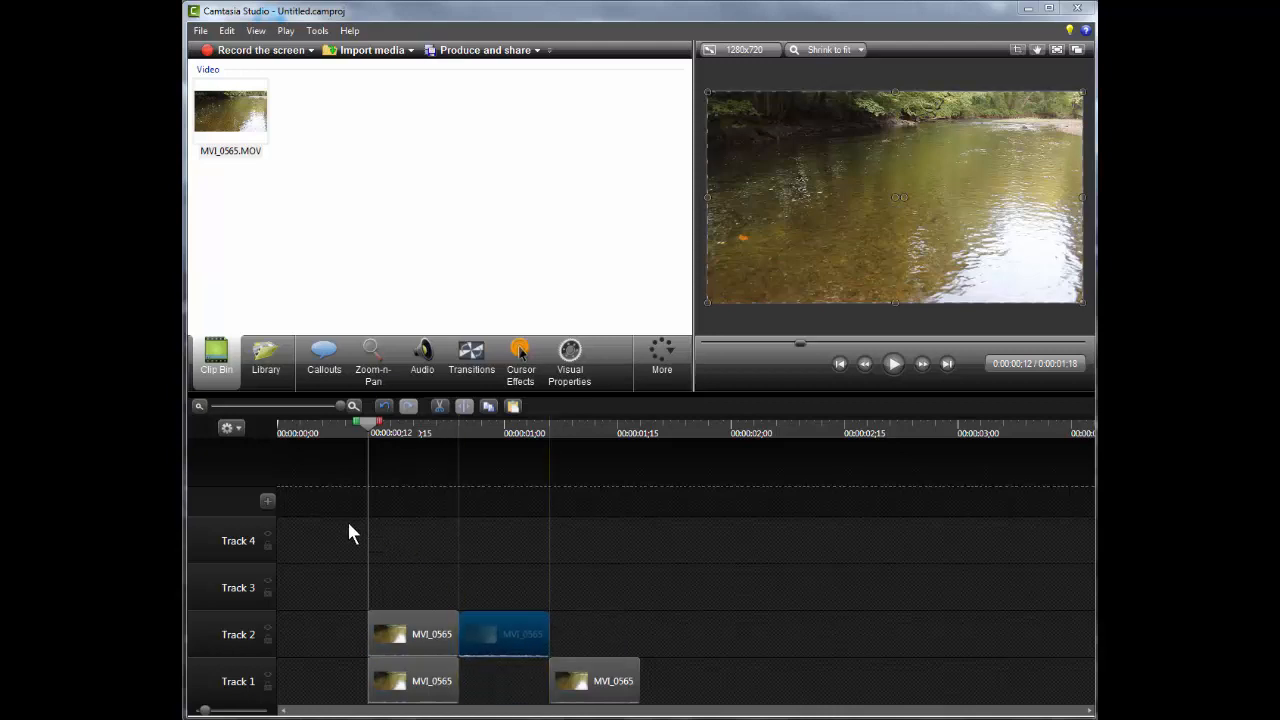
pyautogui.moveTo(316, 531); pyautogui.dragTo(278, 535)
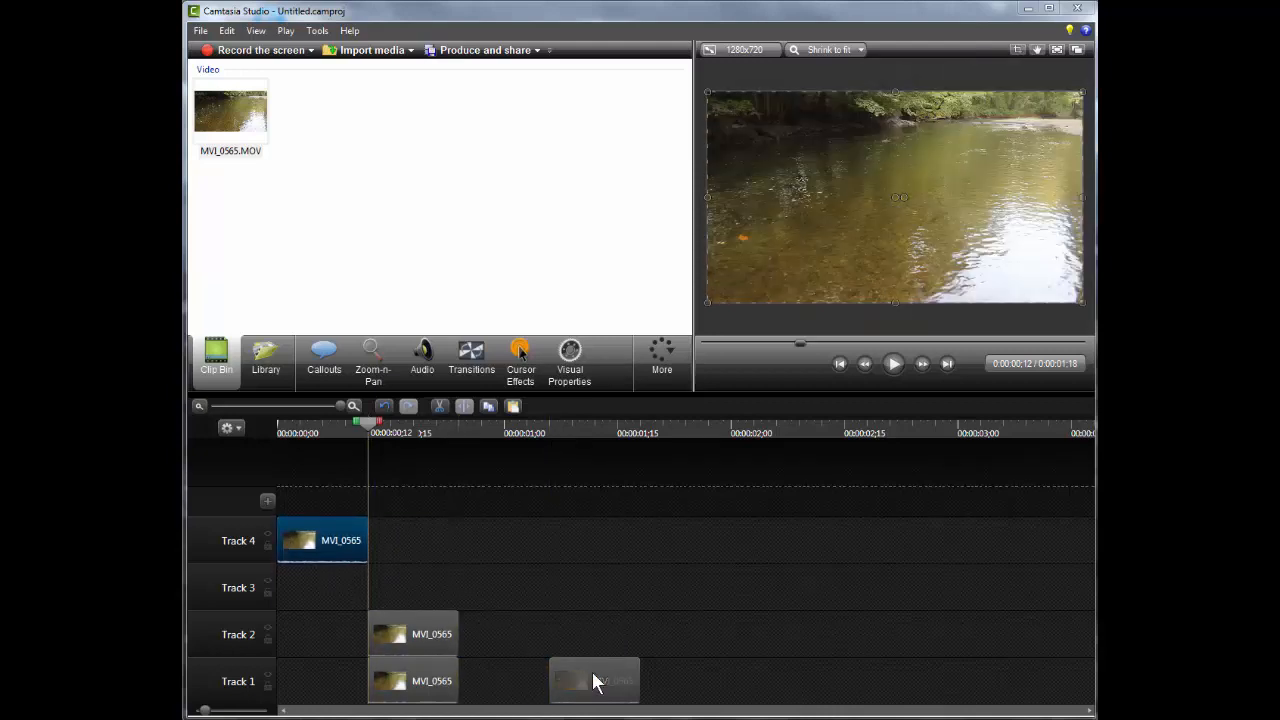
pyautogui.moveTo(594, 680); pyautogui.dragTo(294, 580)
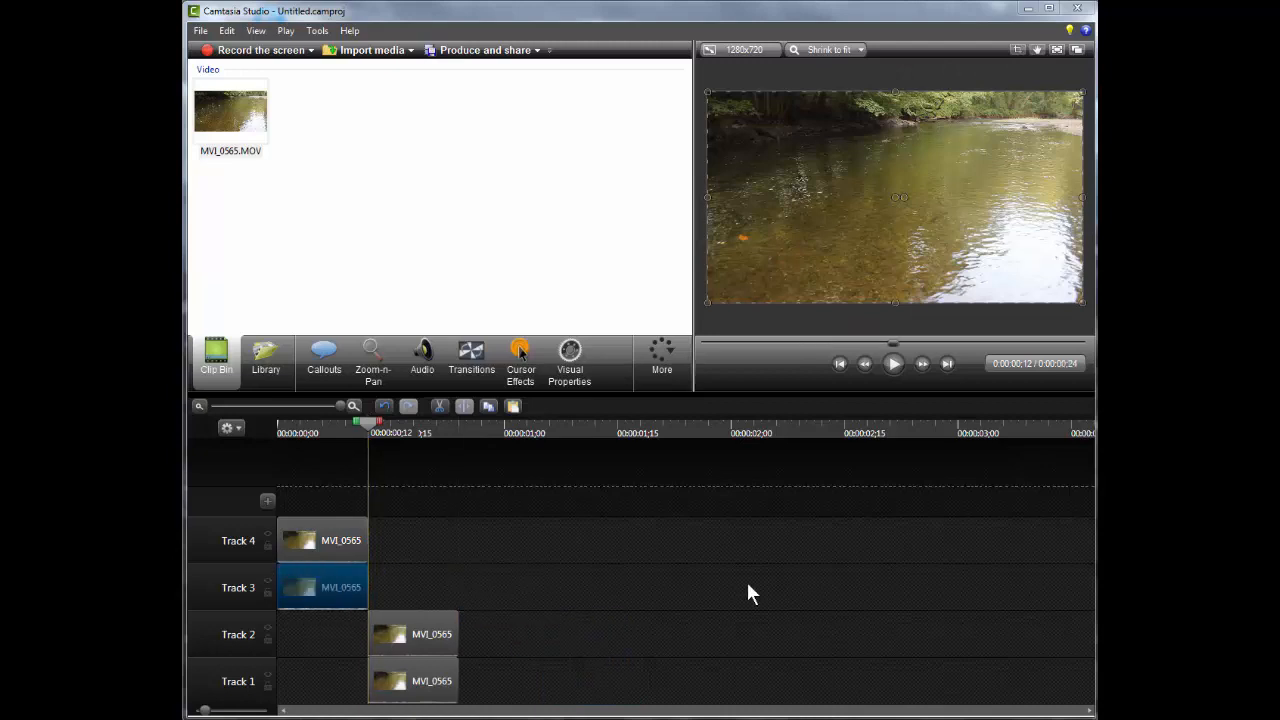
# - Add a Fade transition to the start of the Track 4 and Track 2 clips and preview the first fade
pyautogui.click(472, 360)
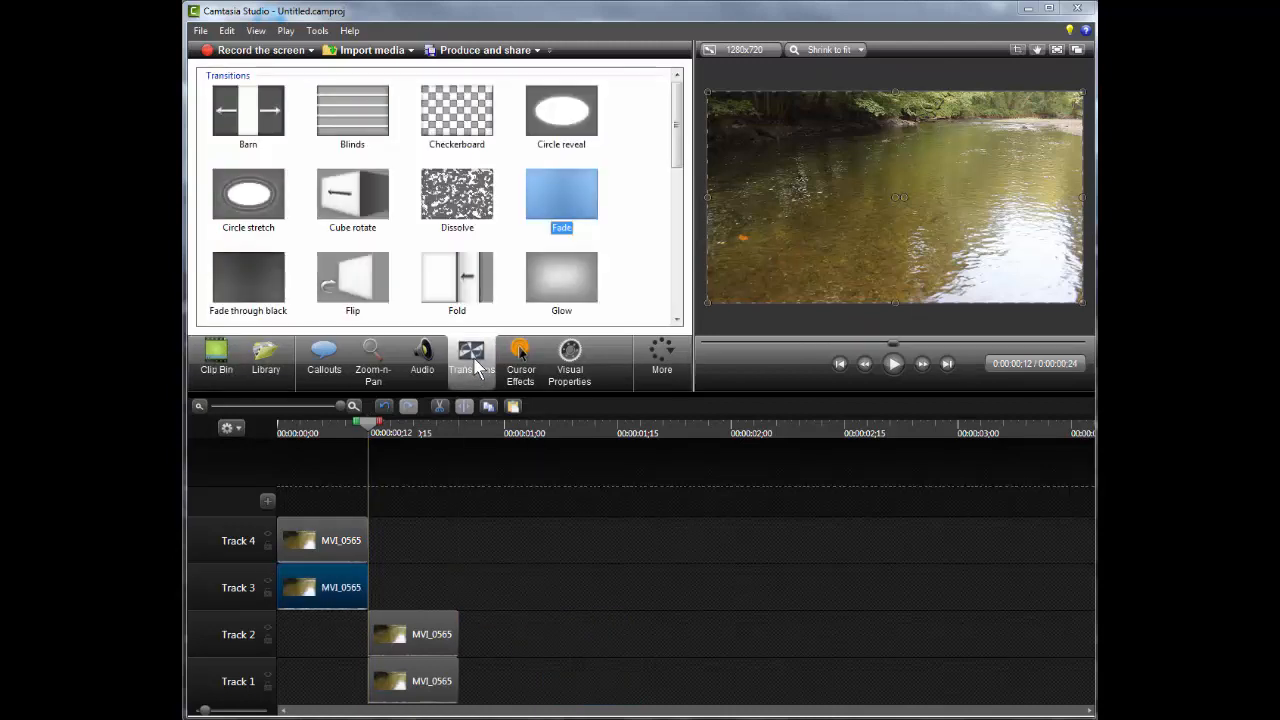
pyautogui.moveTo(556, 210); pyautogui.dragTo(285, 531)
pyautogui.moveTo(549, 216); pyautogui.dragTo(381, 637)
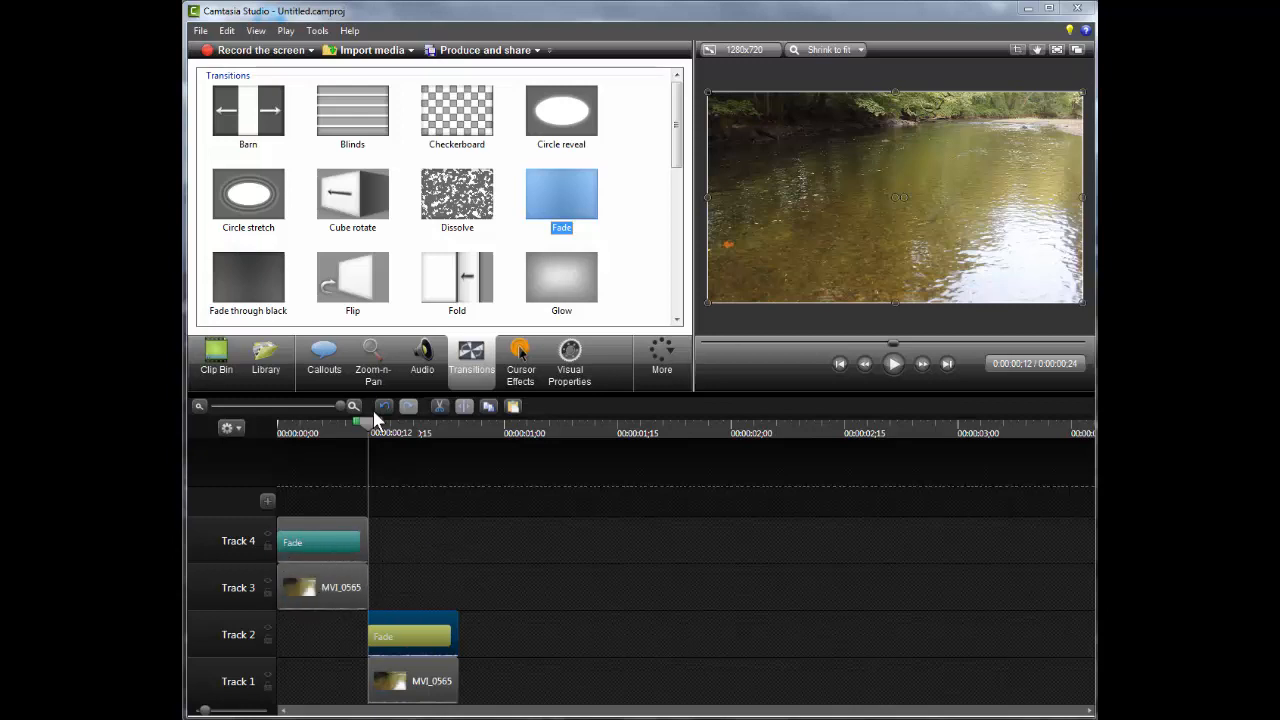
pyautogui.moveTo(371, 421); pyautogui.dragTo(272, 422)
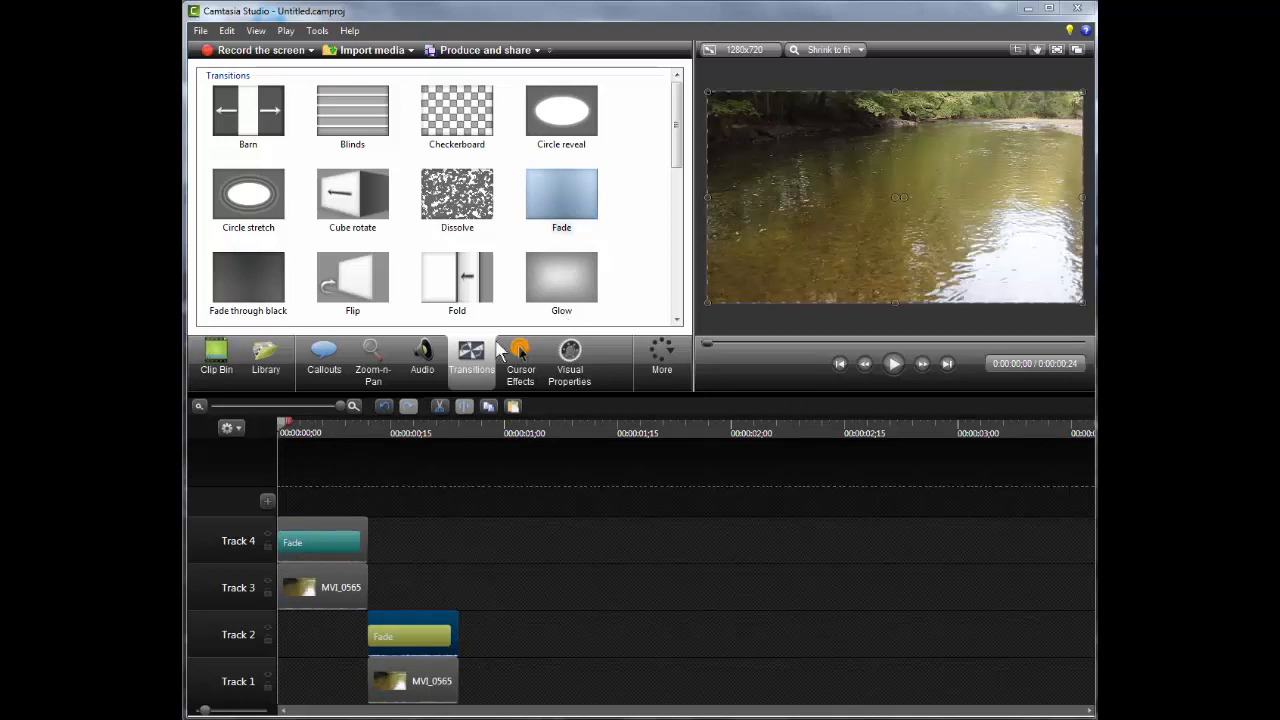
pyautogui.click(317, 424)
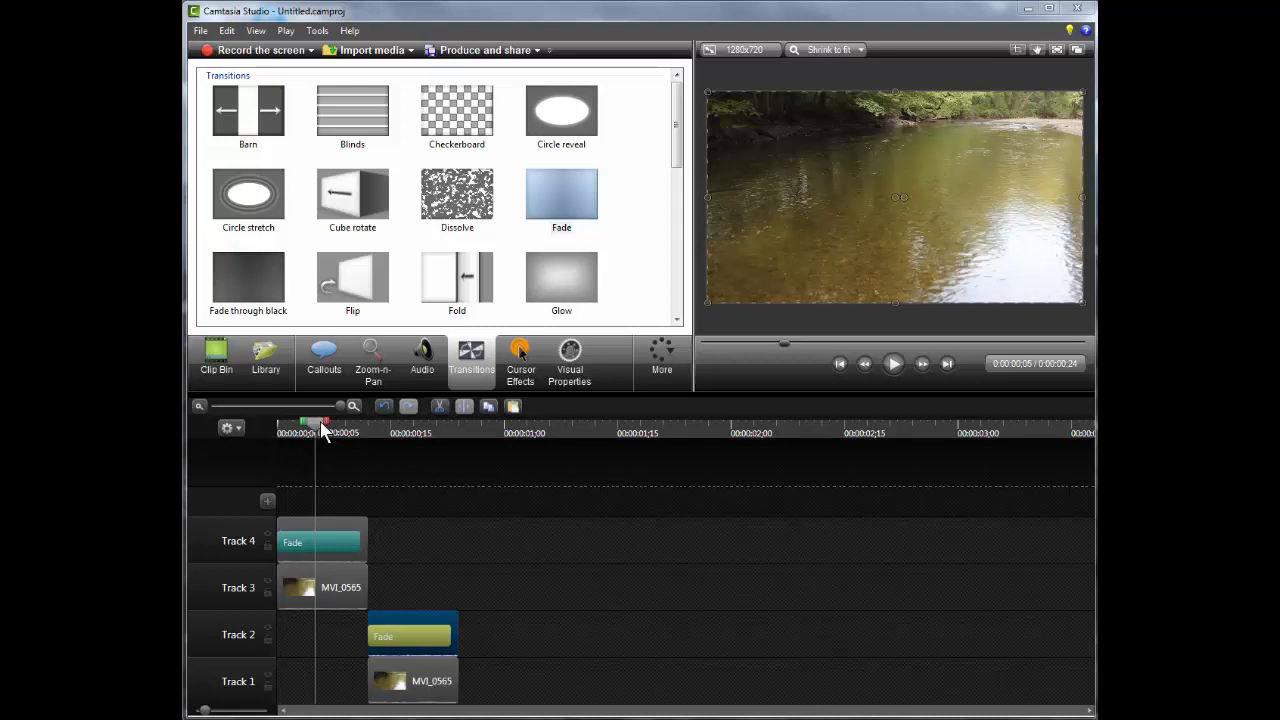
pyautogui.moveTo(322, 427); pyautogui.dragTo(333, 428)
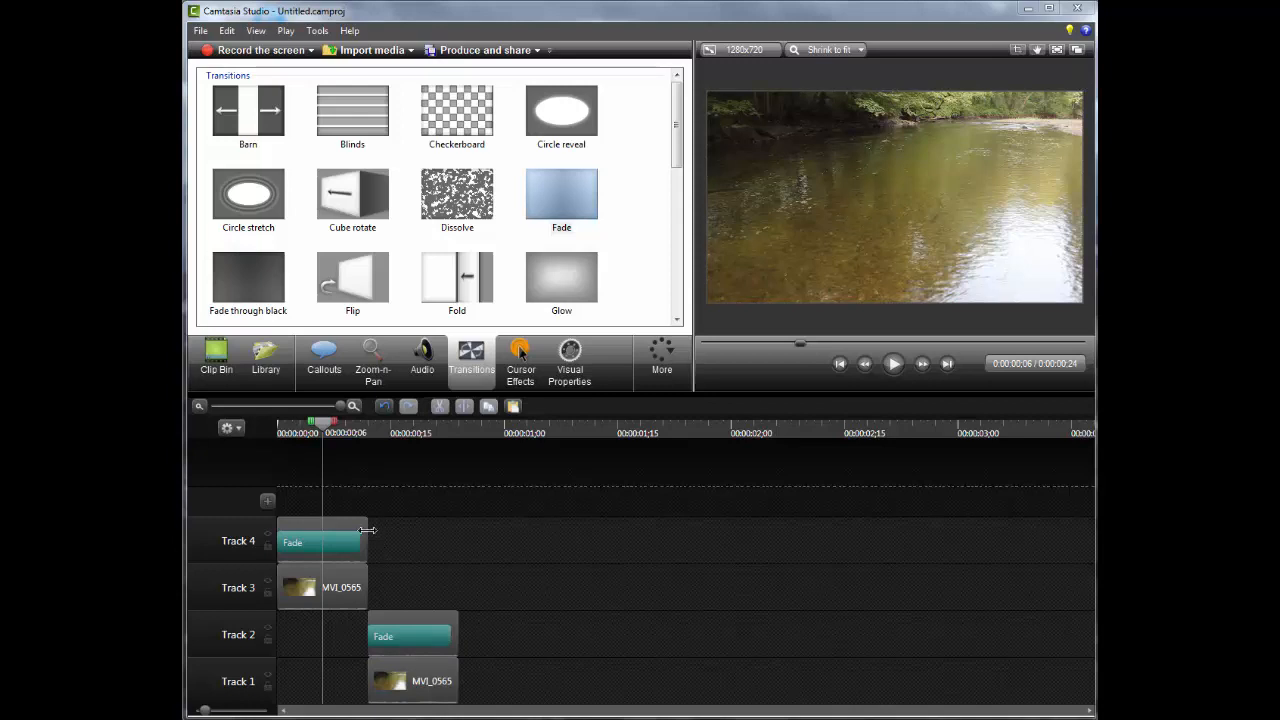
# - Set the opacity of the Track 4 and Track 3 clips to 50%
pyautogui.click(362, 528)
pyautogui.click(335, 587)
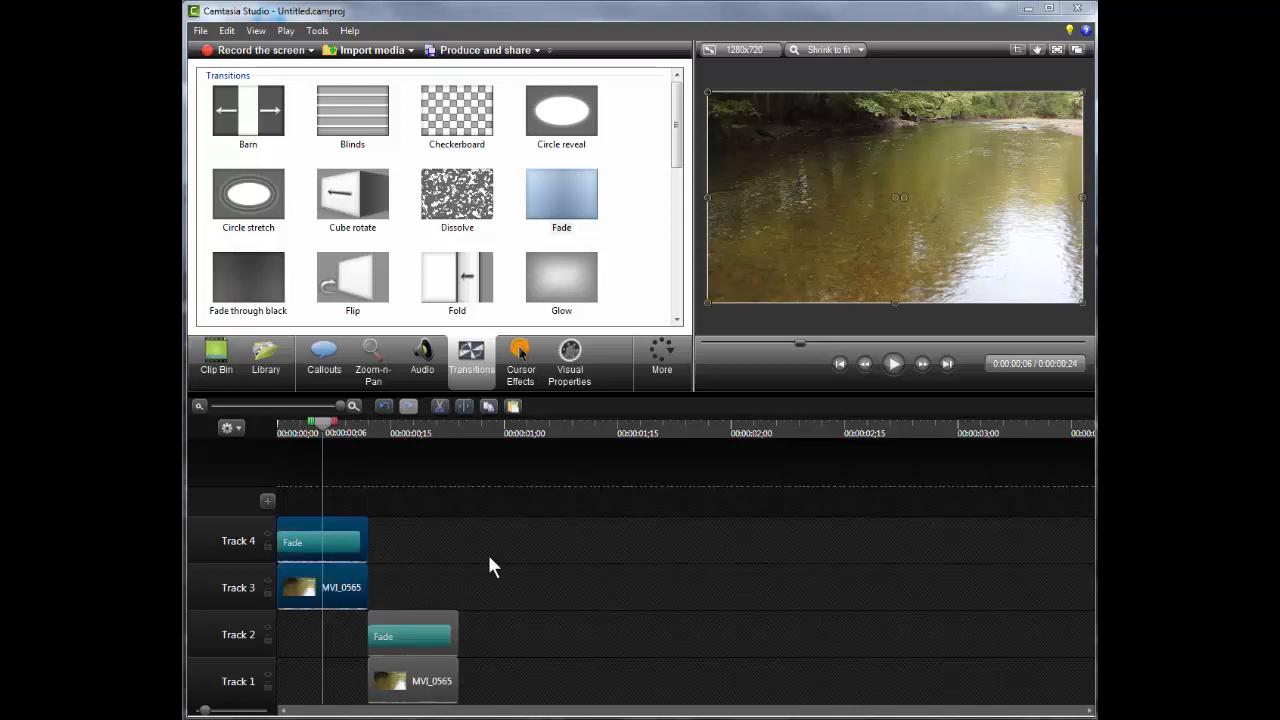
pyautogui.click(570, 352)
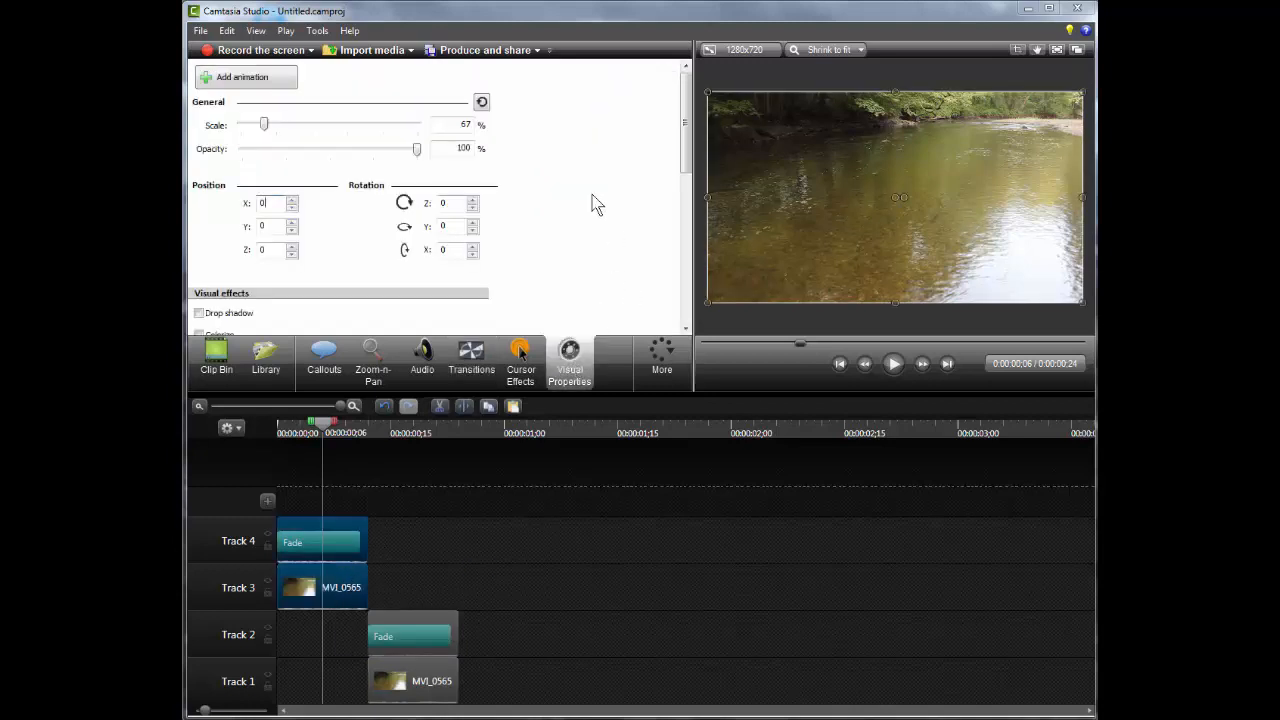
pyautogui.doubleClick(455, 148)
pyautogui.write('50')
pyautogui.press('Tab')
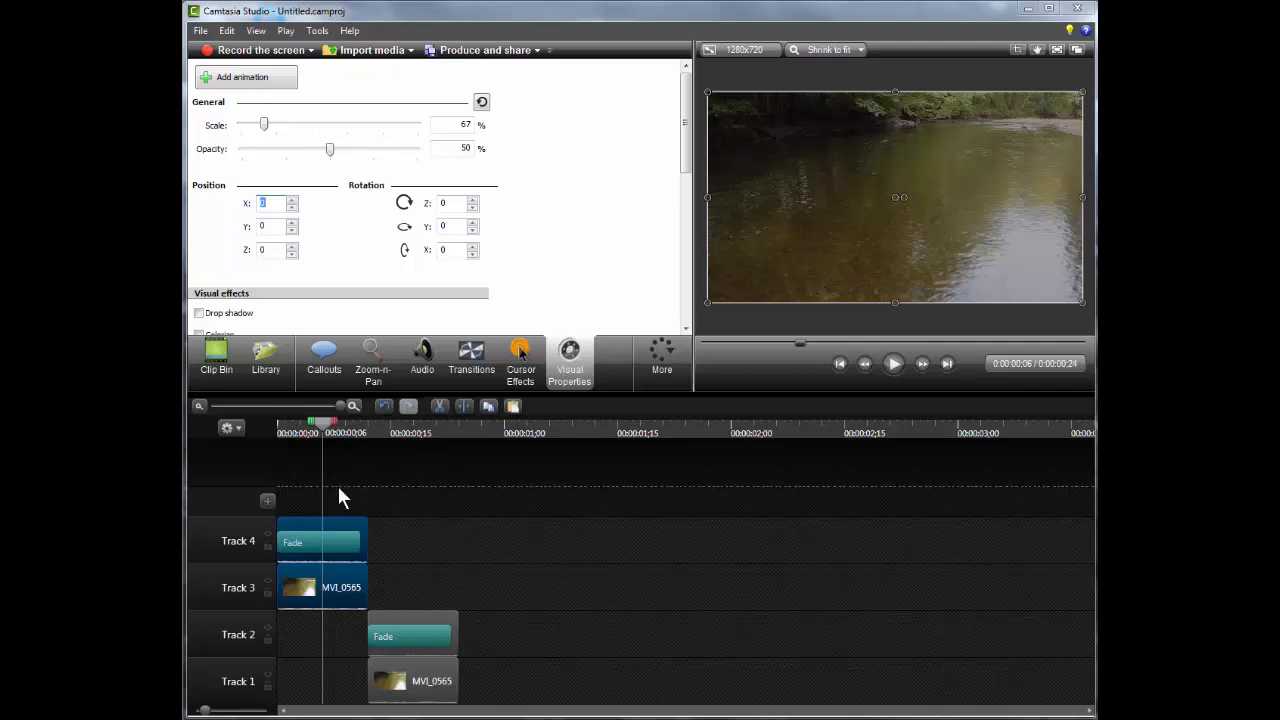
# - Duplicate the Track 4 and Track 3 clips at 0:00:00;12 on the same tracks
pyautogui.click(342, 525)
pyautogui.keyDown('ctrl'); pyautogui.click(360, 568); pyautogui.keyUp('ctrl')
pyautogui.click(370, 422)
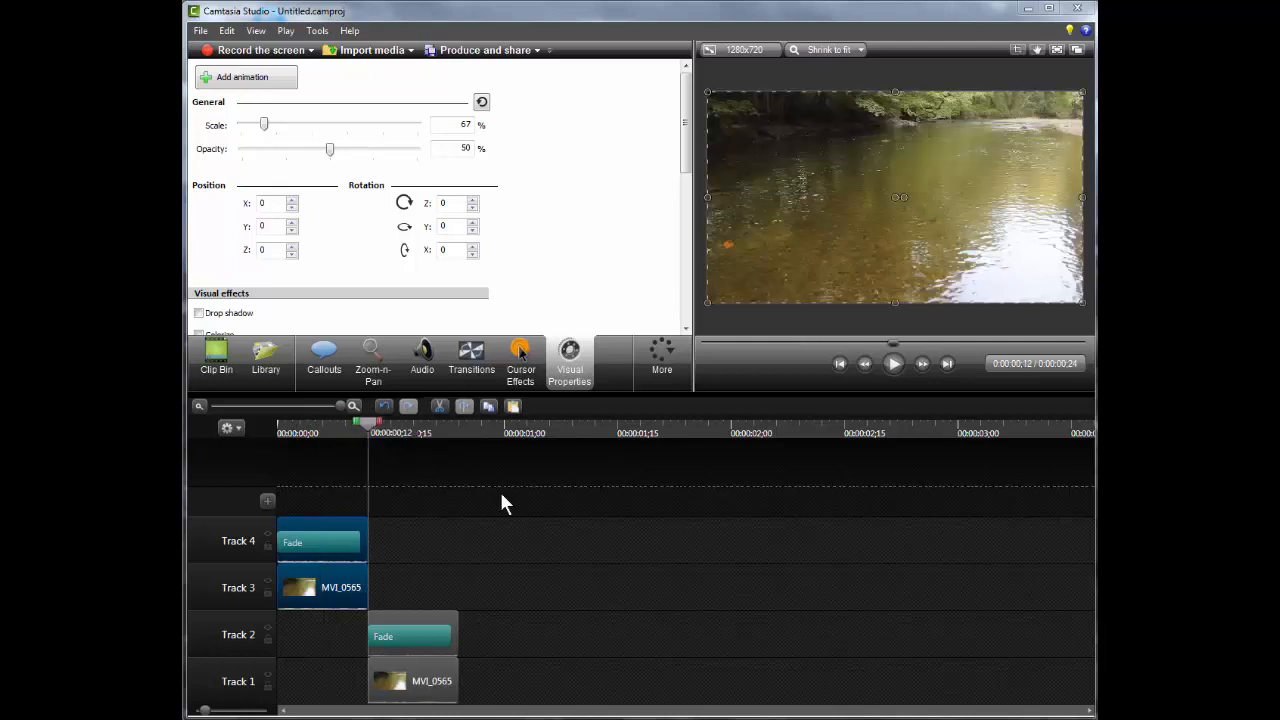
pyautogui.hotkey('ctrl', 'v')
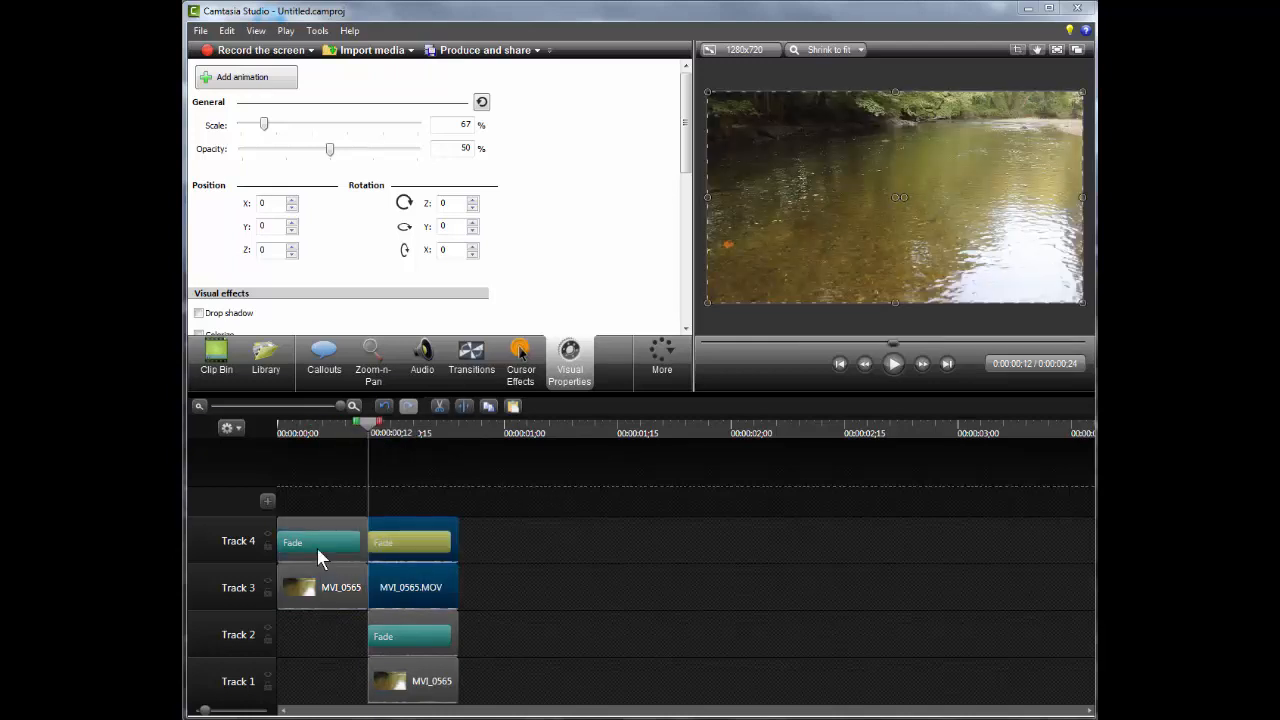
pyautogui.click(322, 527)
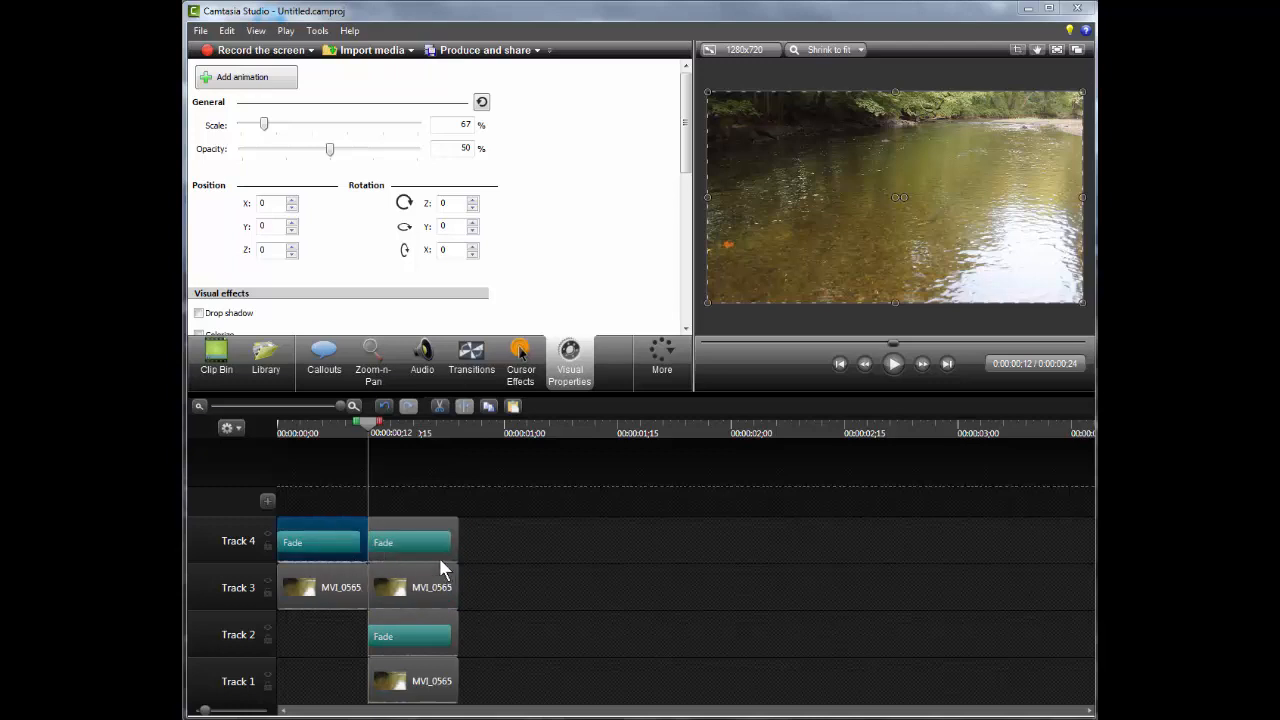
# - Shift all four clips on Track 4 and Track 3 six frames later, so the two pairs meet at 0:00:00;18
pyautogui.keyDown('ctrl'); pyautogui.click(443, 576); pyautogui.keyUp('ctrl')
pyautogui.keyDown('ctrl'); pyautogui.click(450, 528); pyautogui.keyUp('ctrl')
pyautogui.keyDown('ctrl'); pyautogui.click(351, 580); pyautogui.keyUp('ctrl')
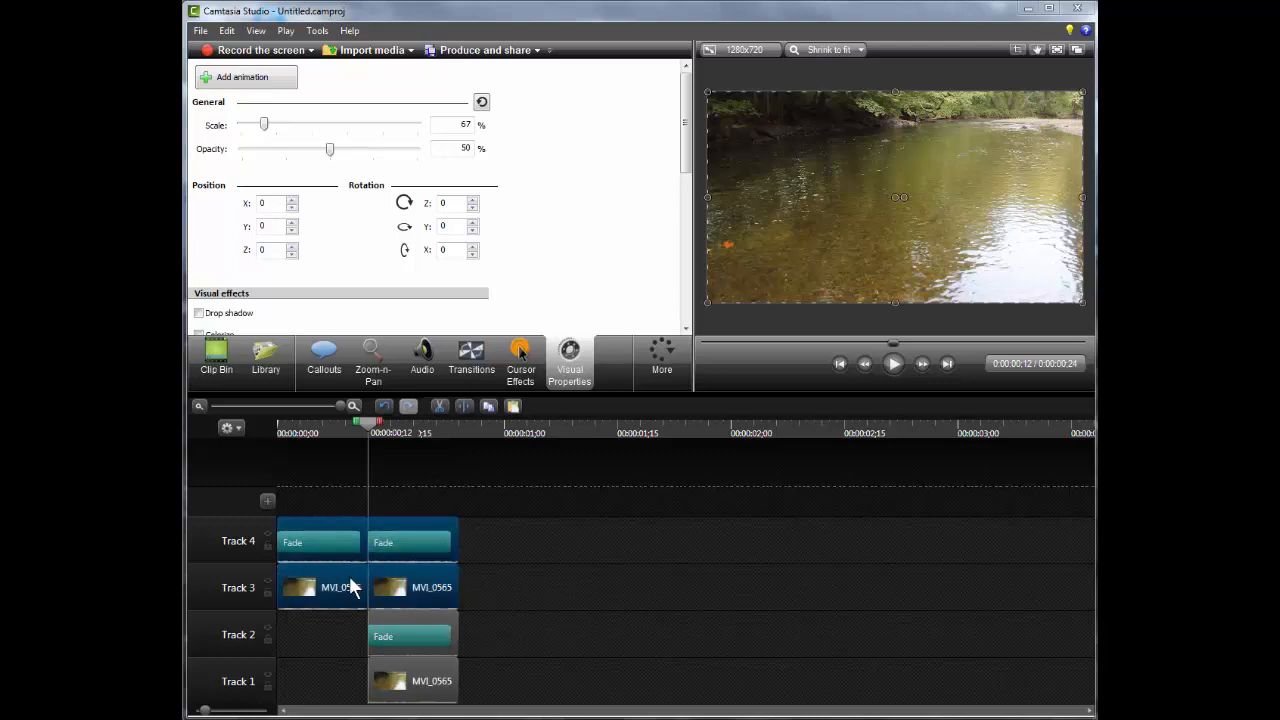
pyautogui.moveTo(436, 537)
pyautogui.mouseDown()
pyautogui.moveTo(493, 516)
pyautogui.moveTo(456, 533)
pyautogui.mouseUp()
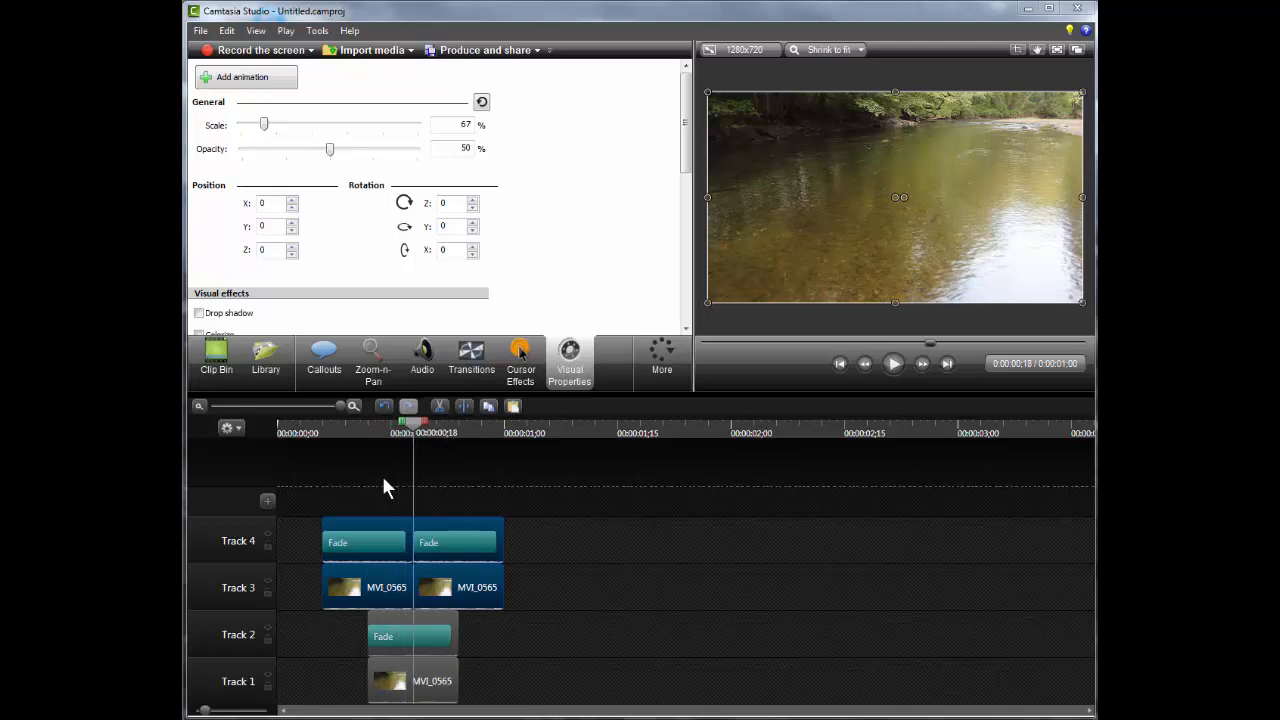
pyautogui.click(633, 592)
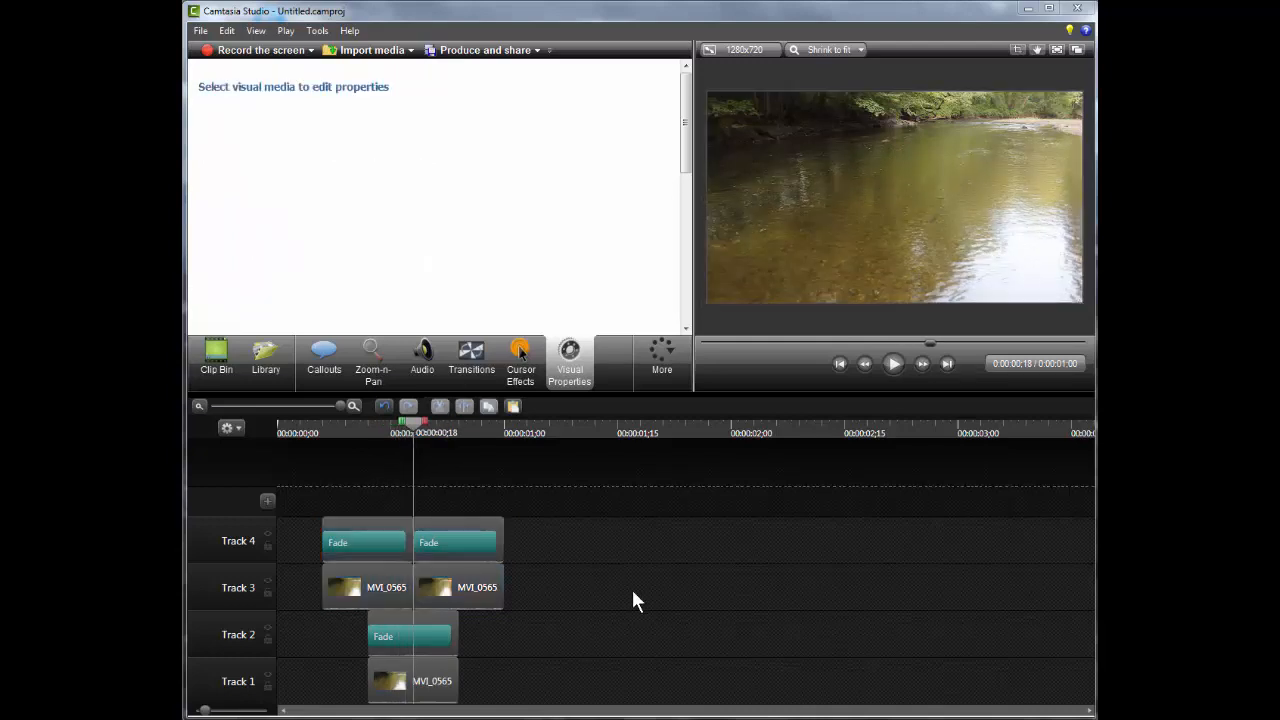
# - Export the frame at 0:00:00;12 as a JPEG named f1 in the site03 folder of 011700MusconetcongRiverNJ
pyautogui.moveTo(417, 427); pyautogui.dragTo(369, 425)
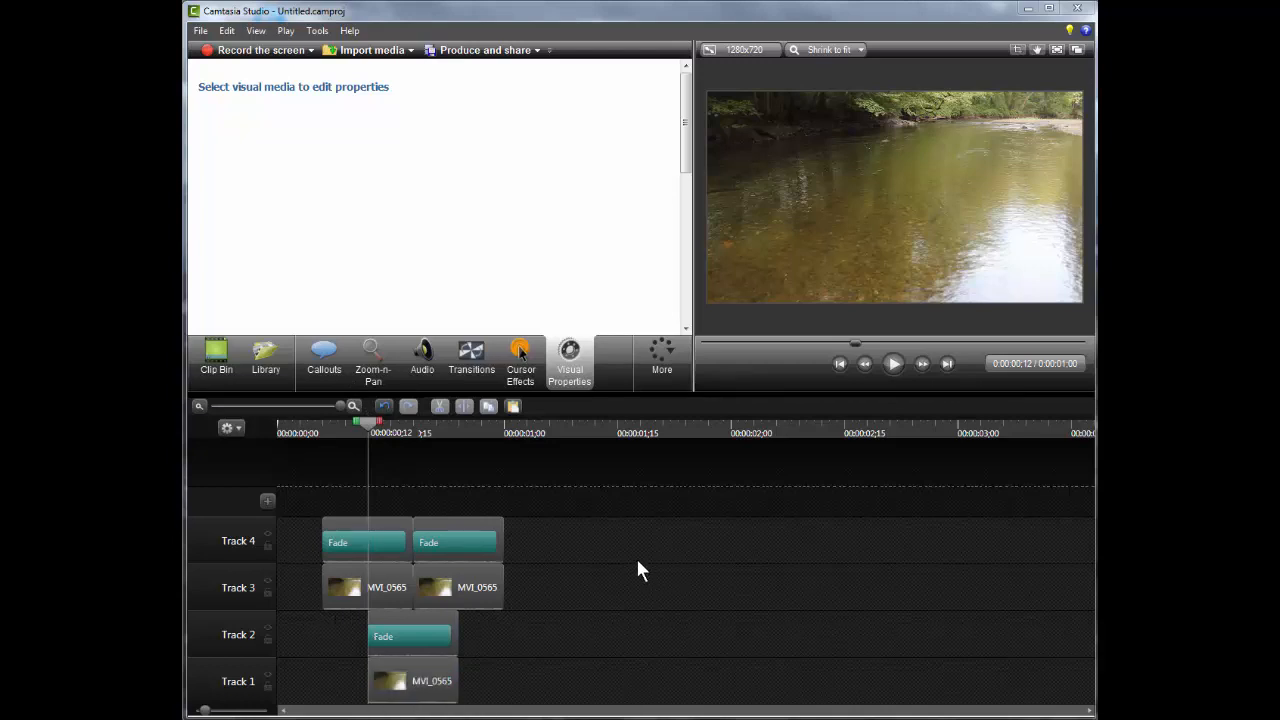
pyautogui.hotkey('ctrl', 'f')
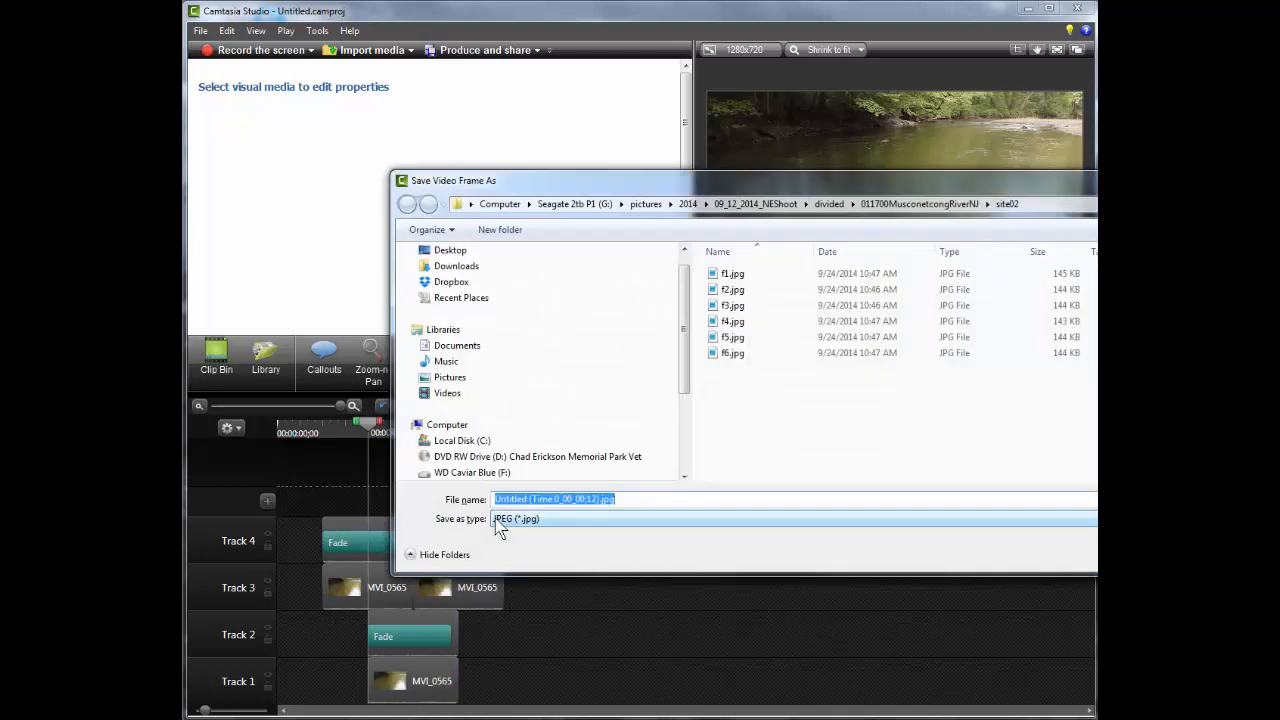
pyautogui.click(919, 204)
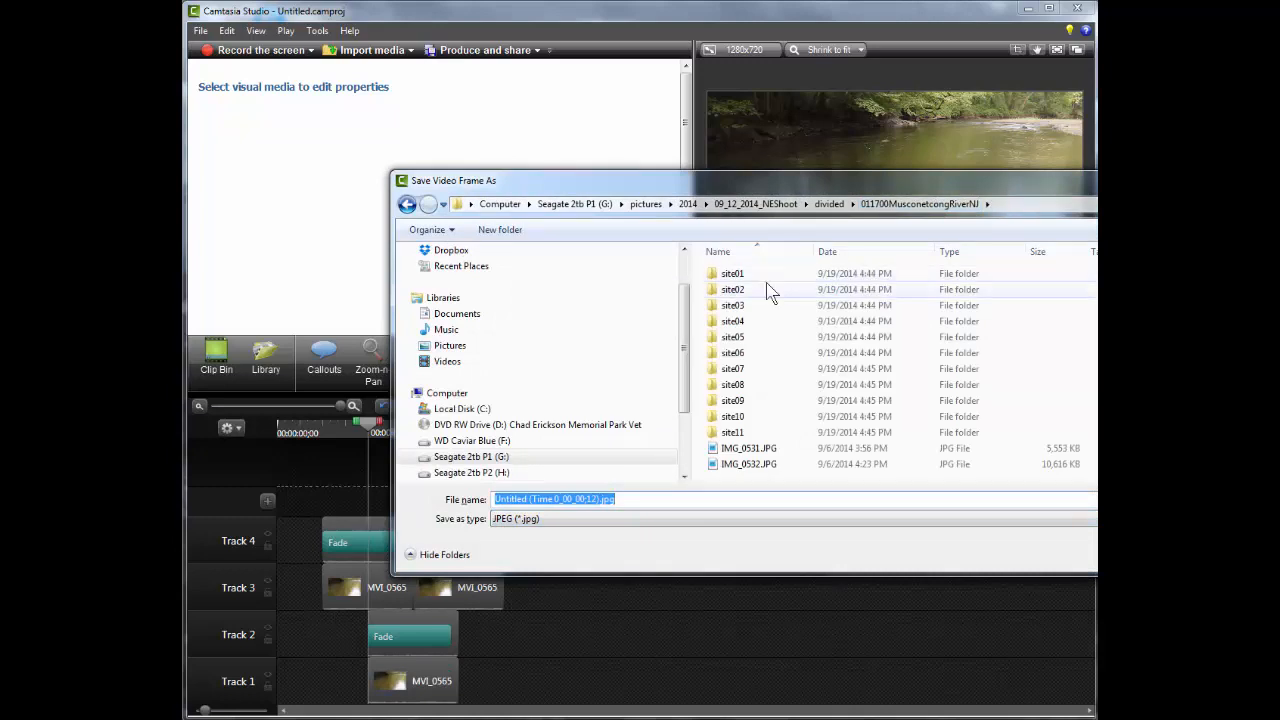
pyautogui.doubleClick(733, 305)
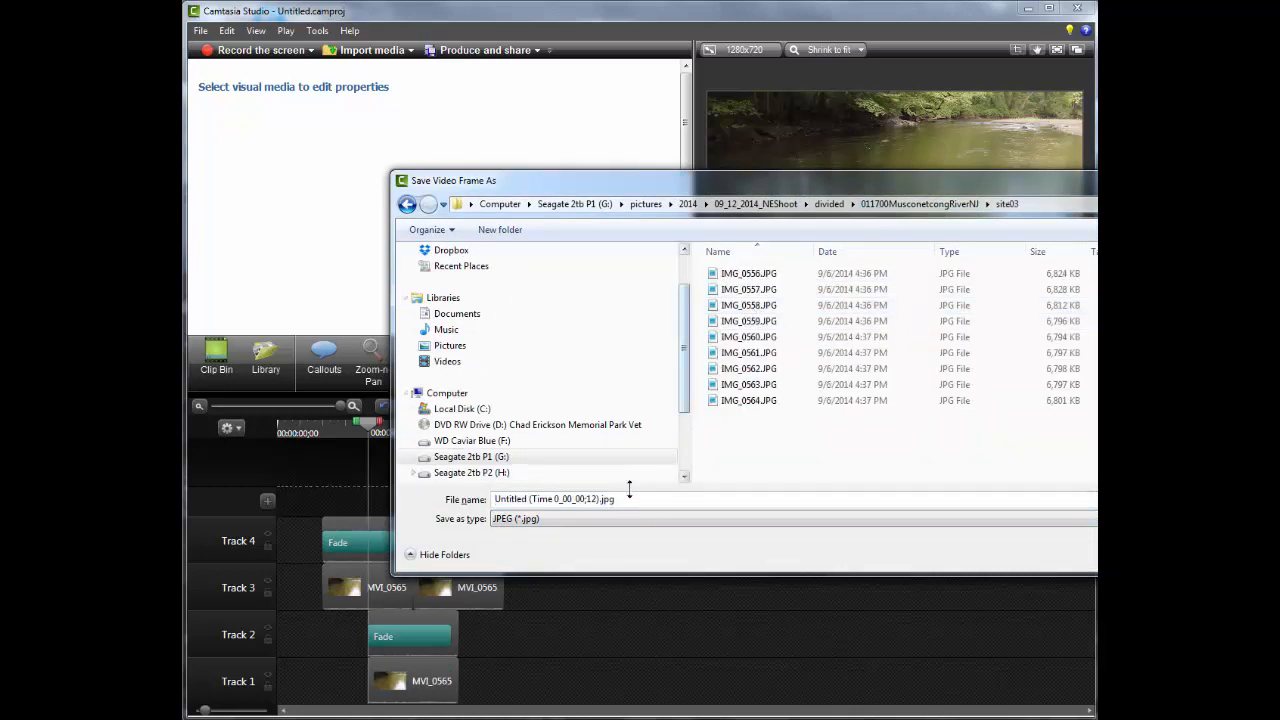
pyautogui.moveTo(629, 497); pyautogui.dragTo(182, 456)
pyautogui.write('01')
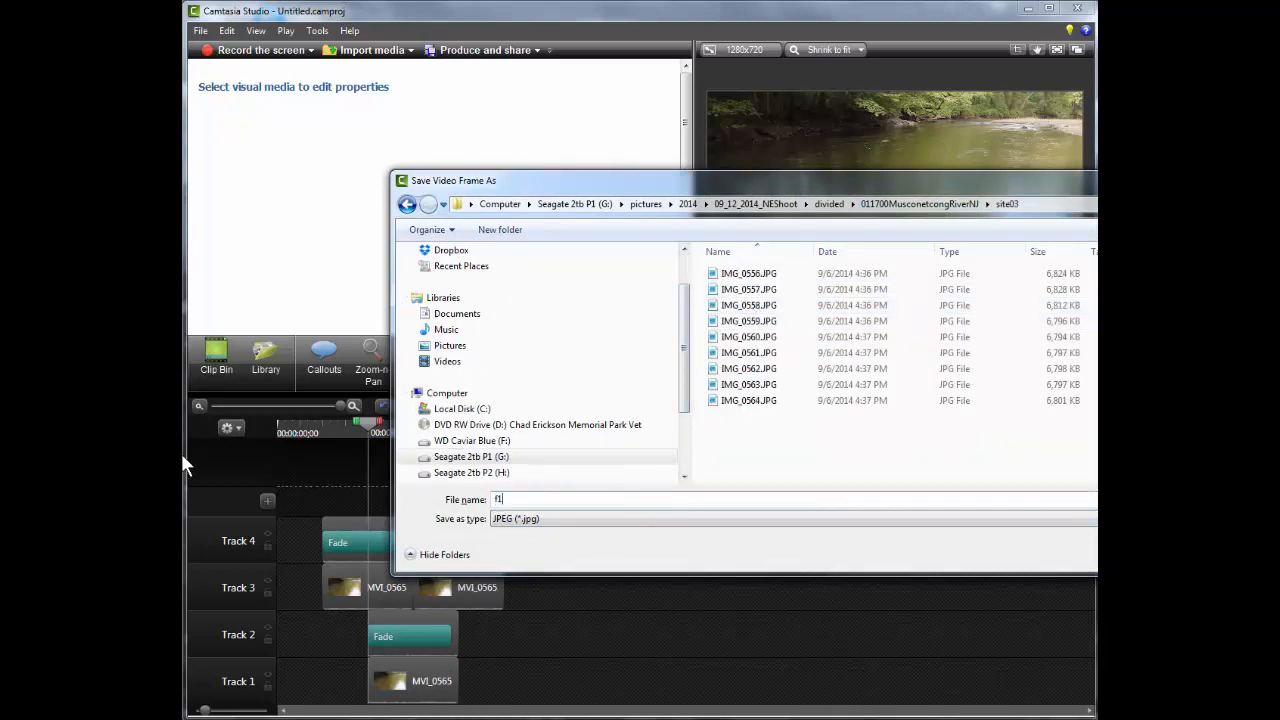
pyautogui.press('Return')
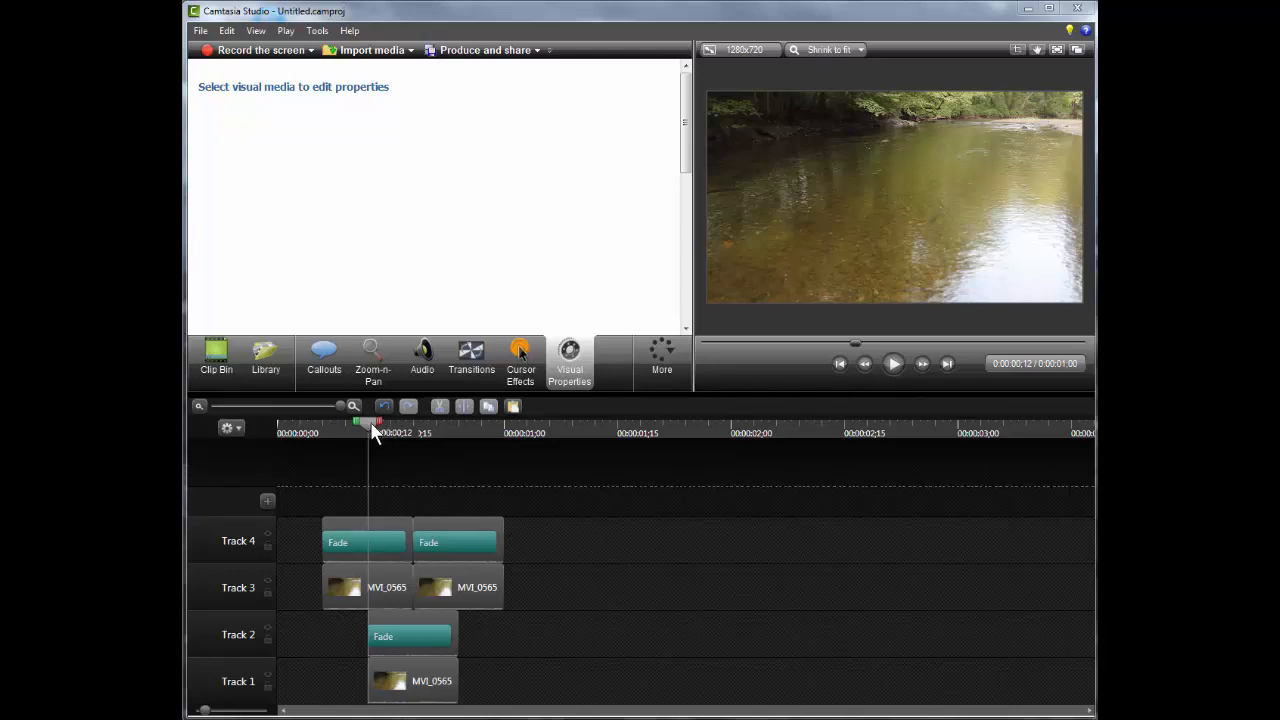
# - Export the frame at 0:00:00;14 as a JPEG named f2 in the site03 folder
pyautogui.hotkey('ctrl', 'Right')
pyautogui.hotkey('ctrl', 'Right')
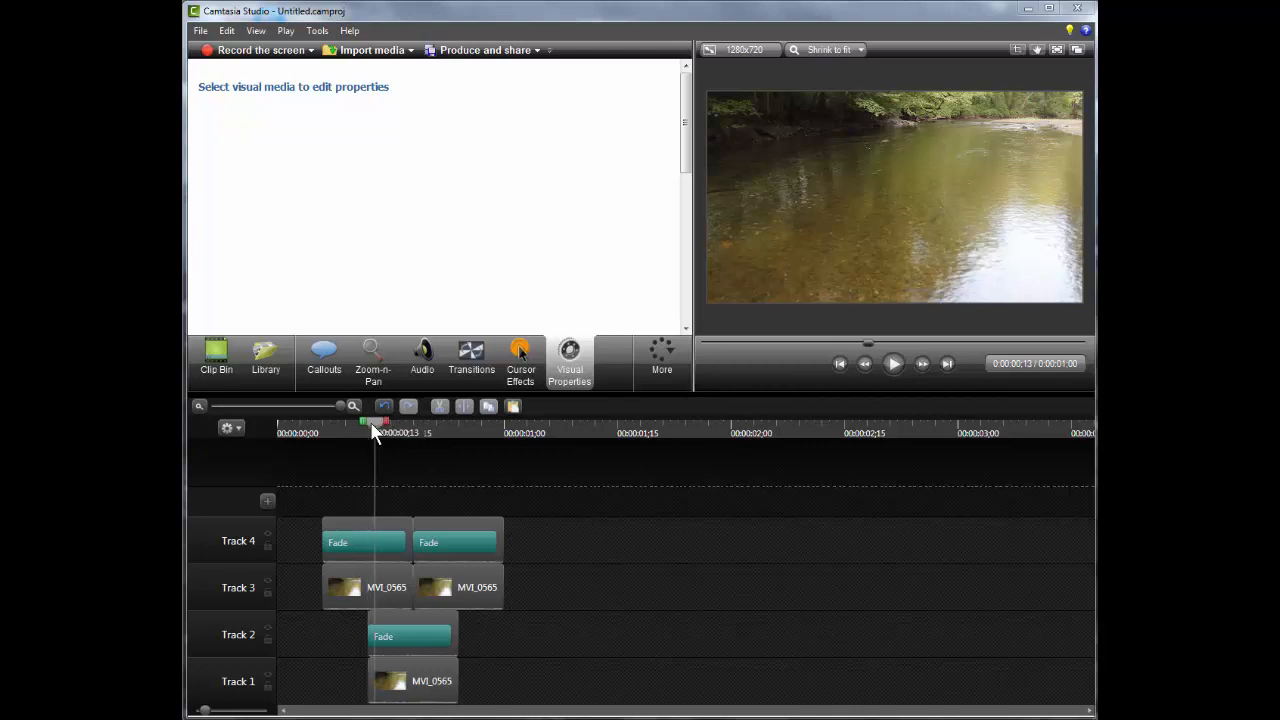
pyautogui.hotkey('ctrl', 'f')
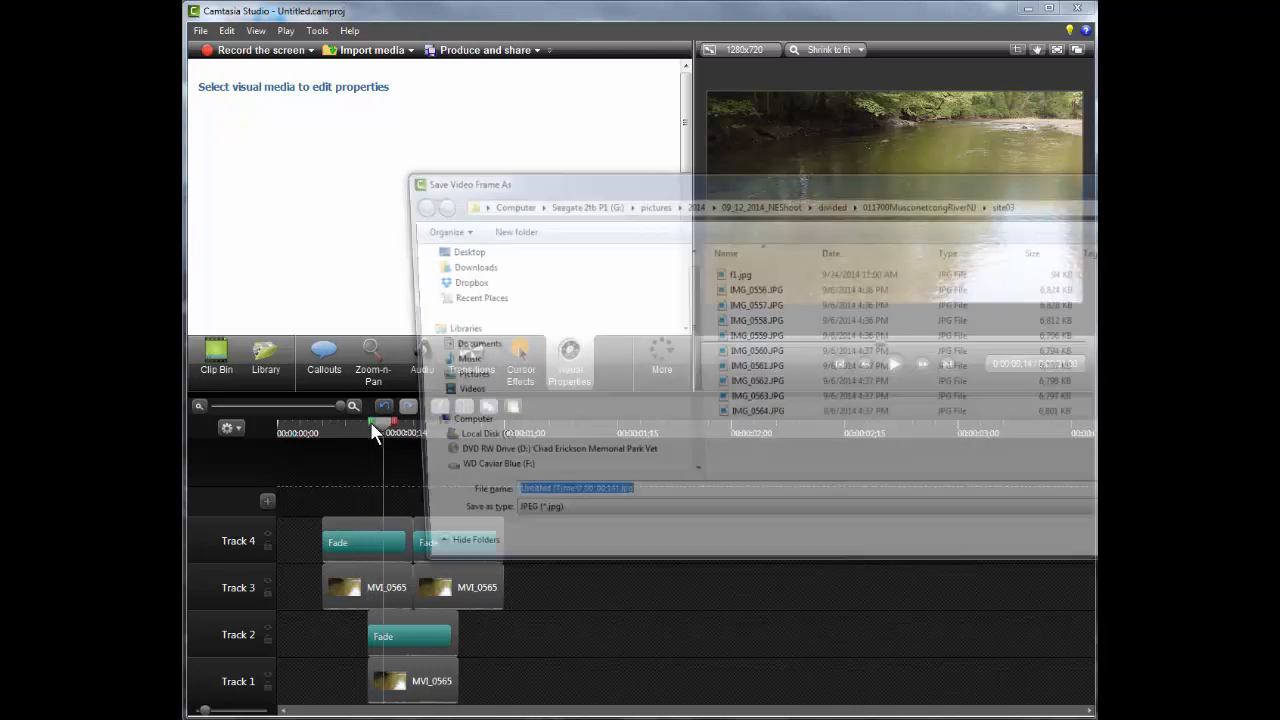
pyautogui.write('f2')
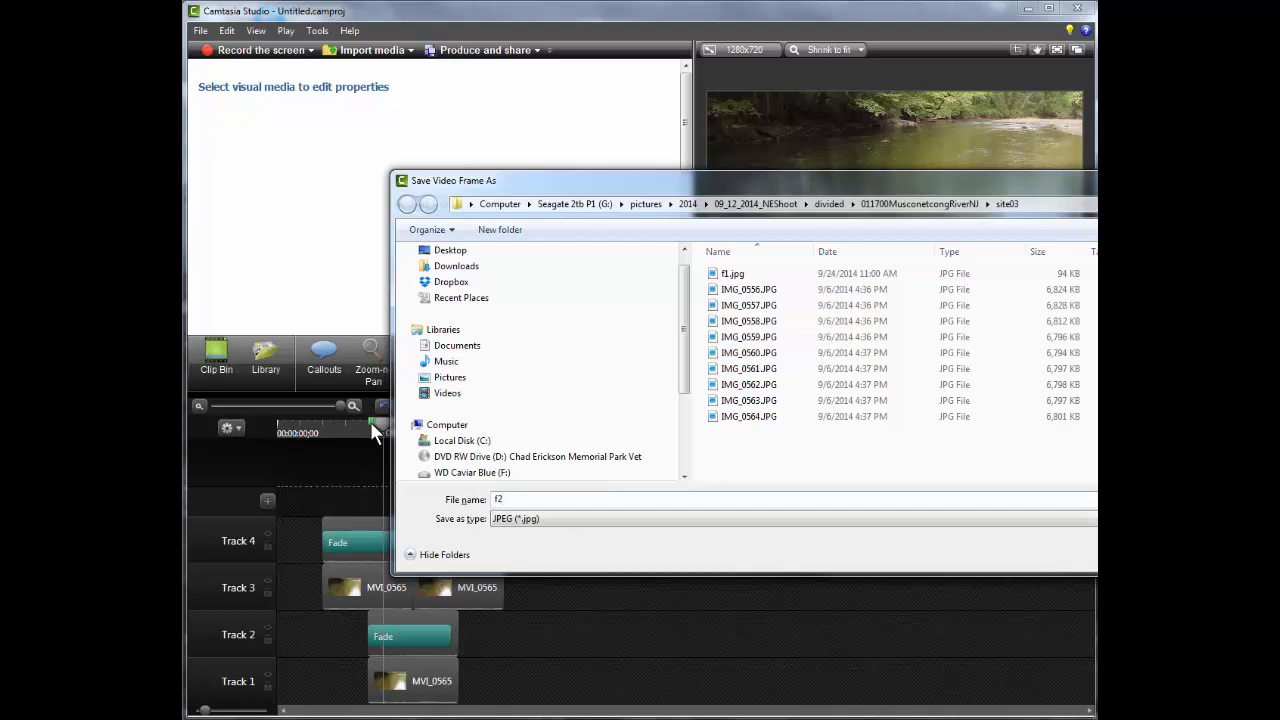
pyautogui.press('Return')
# - Export the frame at 0:00:00;16 as a JPEG named f3 in the site03 folder
pyautogui.hotkey('ctrl', 'Right')
pyautogui.hotkey('ctrl', 'Right')
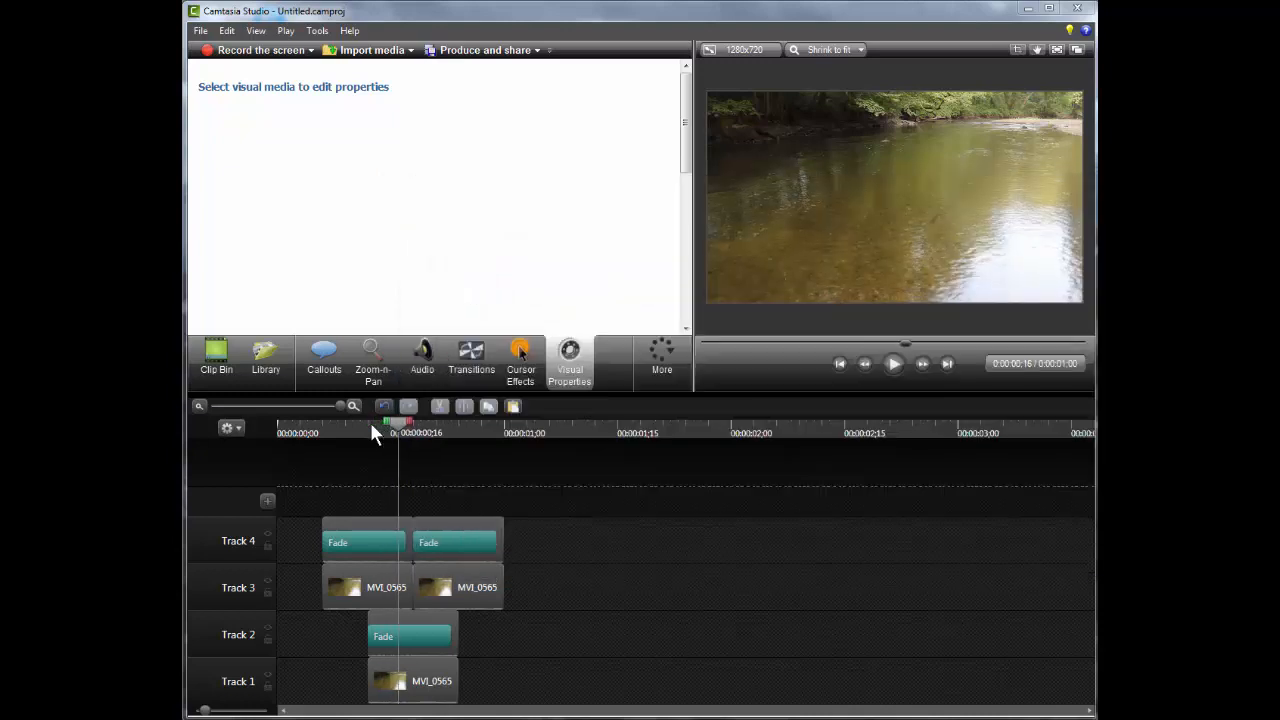
pyautogui.hotkey('ctrl', 'f')
pyautogui.write('f3')
pyautogui.press('Return')
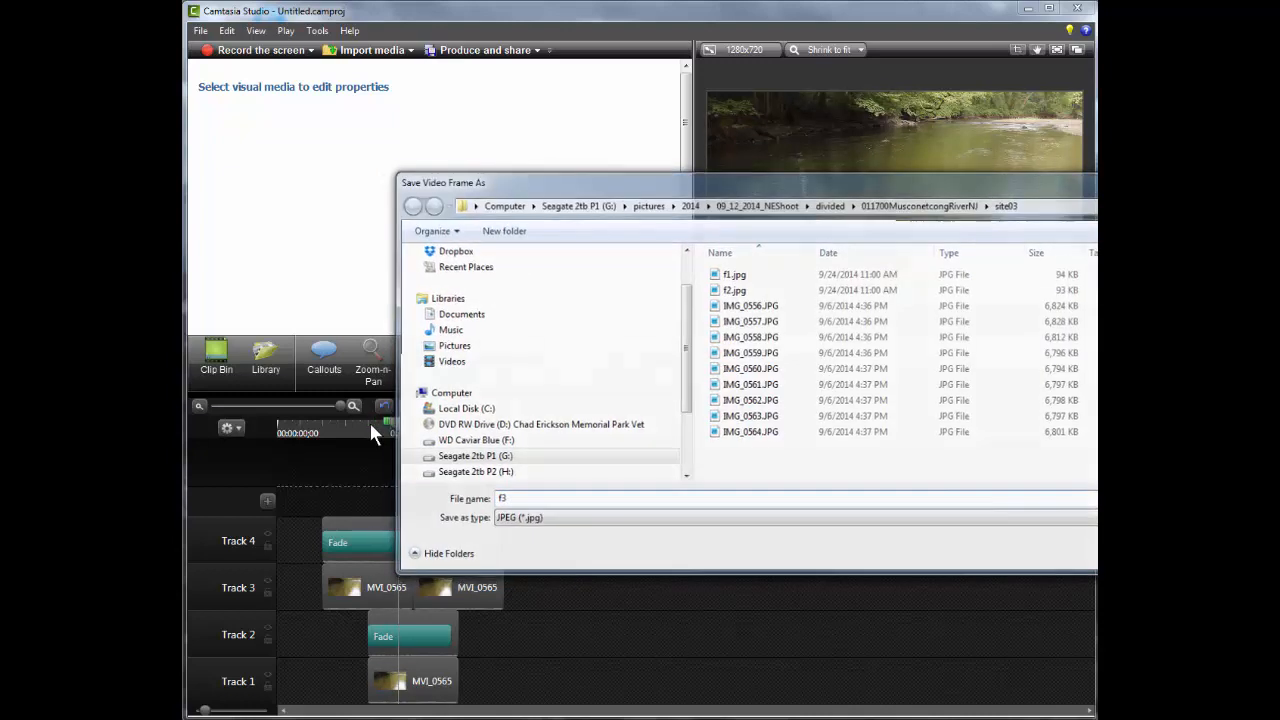
# - Export the frame at 0:00:00;18 as a JPEG named f4 in the site03 folder
pyautogui.hotkey('ctrl', 'Right')
pyautogui.hotkey('ctrl', 'Right')
pyautogui.hotkey('ctrl', 'f')
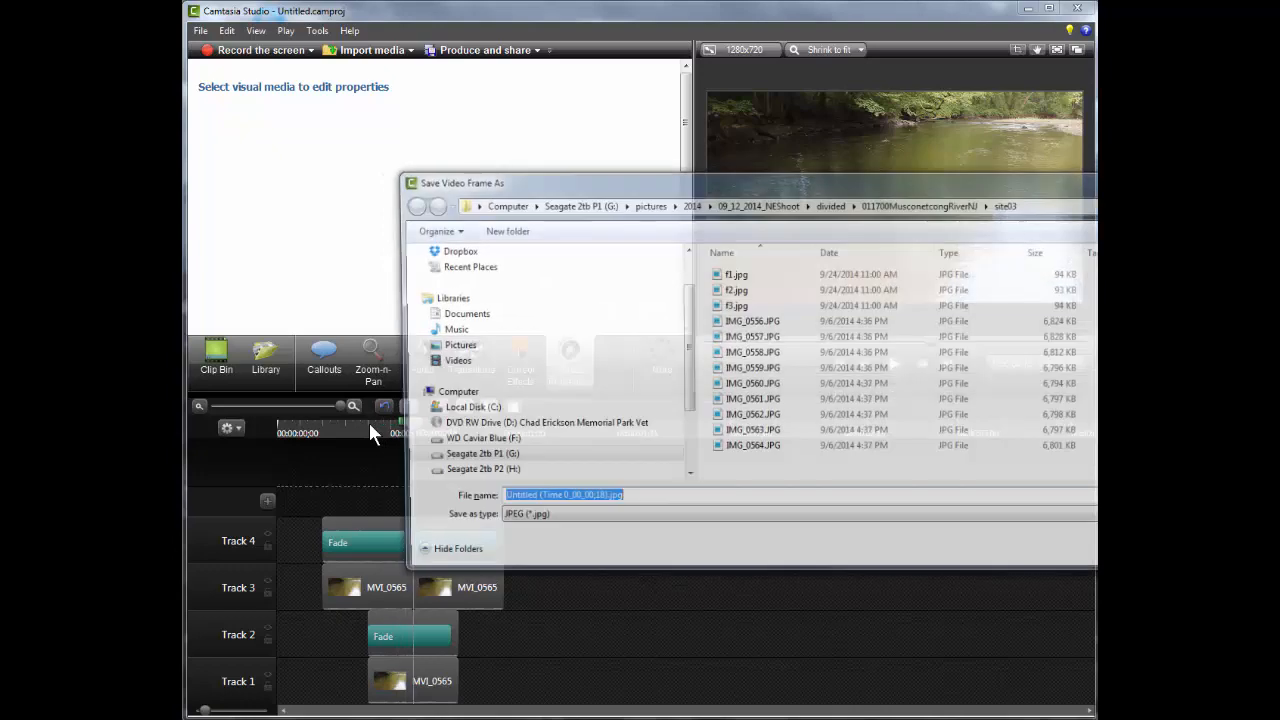
pyautogui.write('f4')
pyautogui.press('Return')
# - Advance the playhead two frames and export that frame as a JPEG named f5 in the site03 folder
pyautogui.hotkey('ctrl', 'Right')
pyautogui.hotkey('ctrl', 'Right')
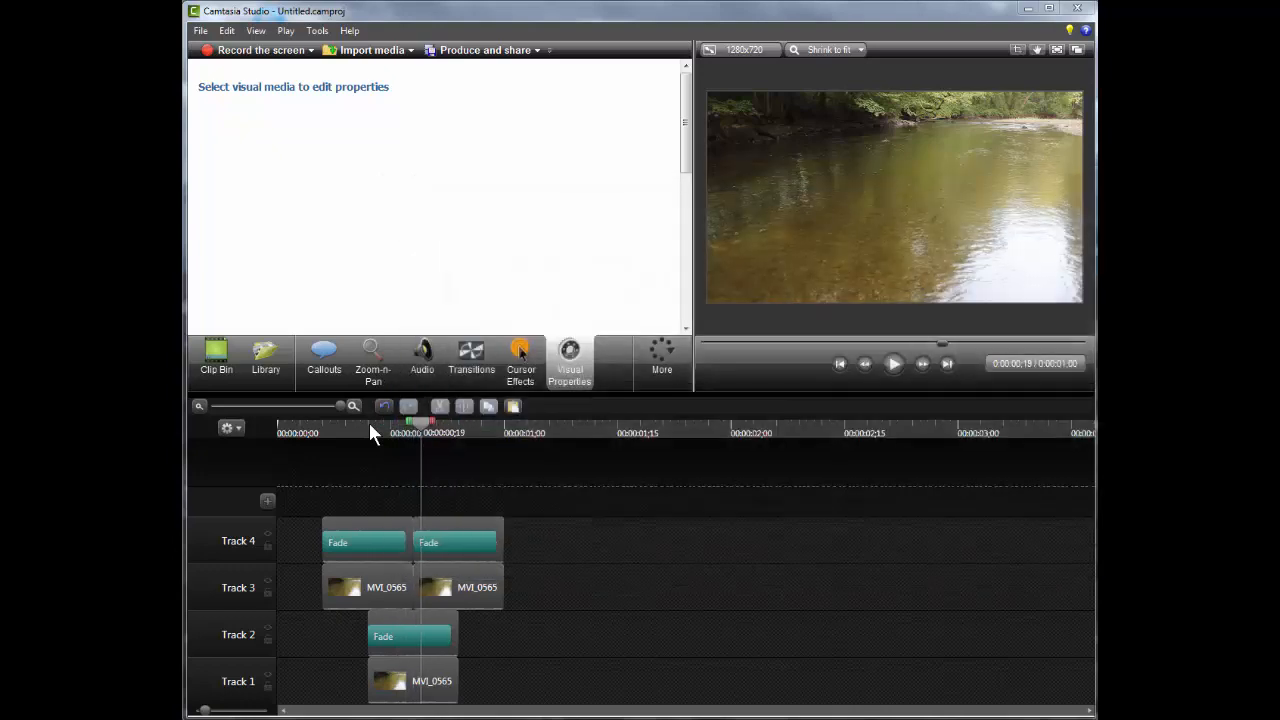
pyautogui.hotkey('ctrl', 'f')
pyautogui.write('f5')
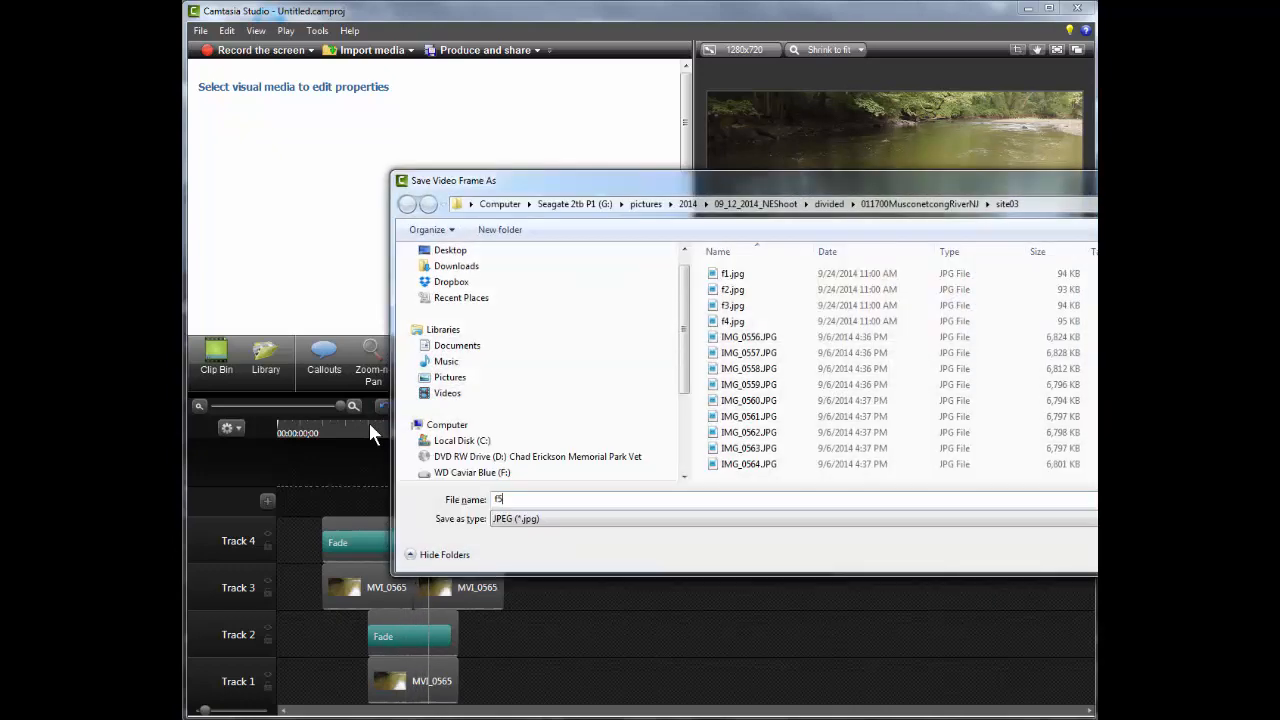
pyautogui.press('Return')
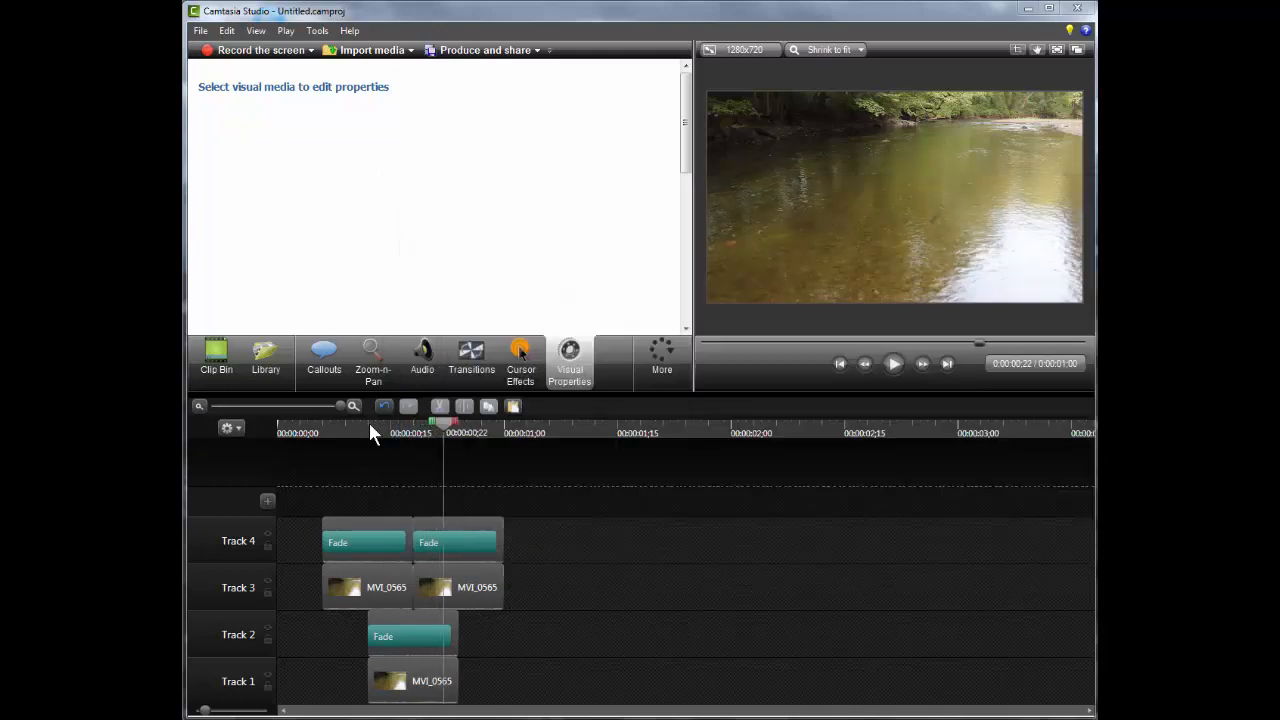
# - Export the frame at 0:00:00;22 as a JPEG named f6 in the site03 folder
pyautogui.hotkey('ctrl', 'f')
pyautogui.write('f6')
pyautogui.press('Return')
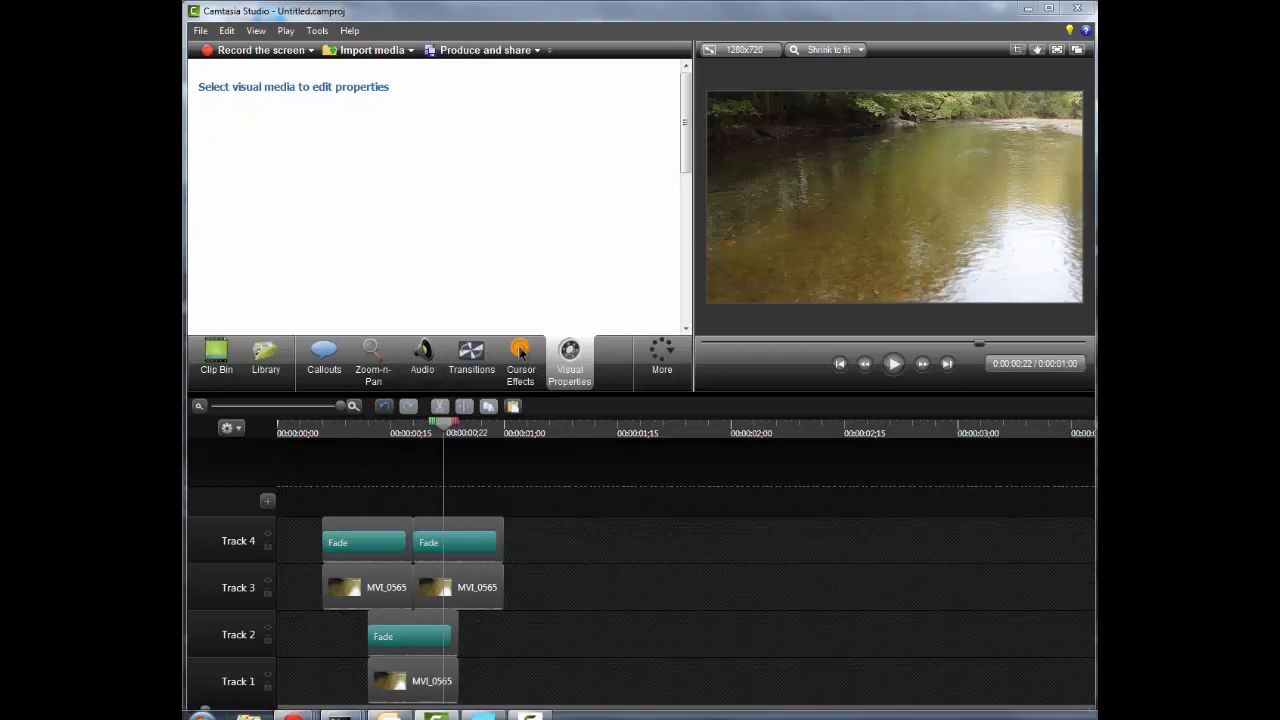
# - Switch to Windows Explorer and open the site03 folder inside 09_12_2014_NEShoot, divided, 011700MusconetcongRiverNJ on the G: drive
pyautogui.click(248, 716)
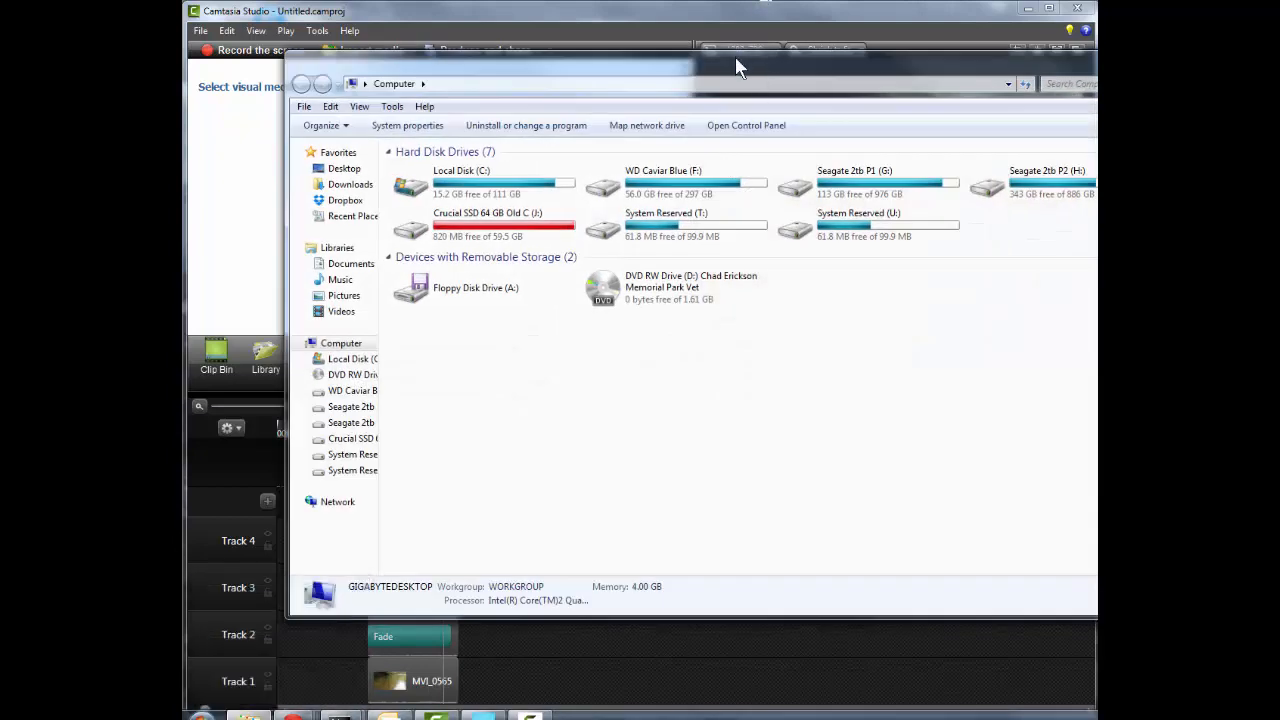
pyautogui.moveTo(737, 59); pyautogui.dragTo(637, 86)
pyautogui.click(615, 108)
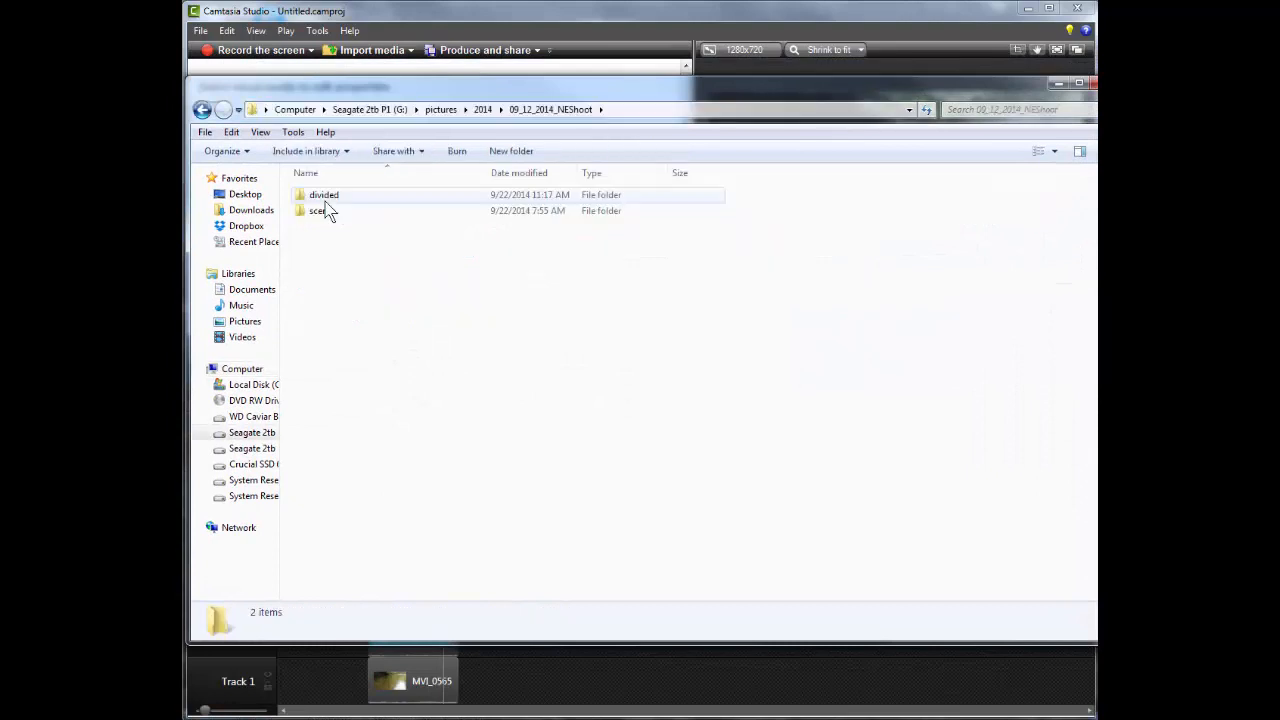
pyautogui.doubleClick(328, 196)
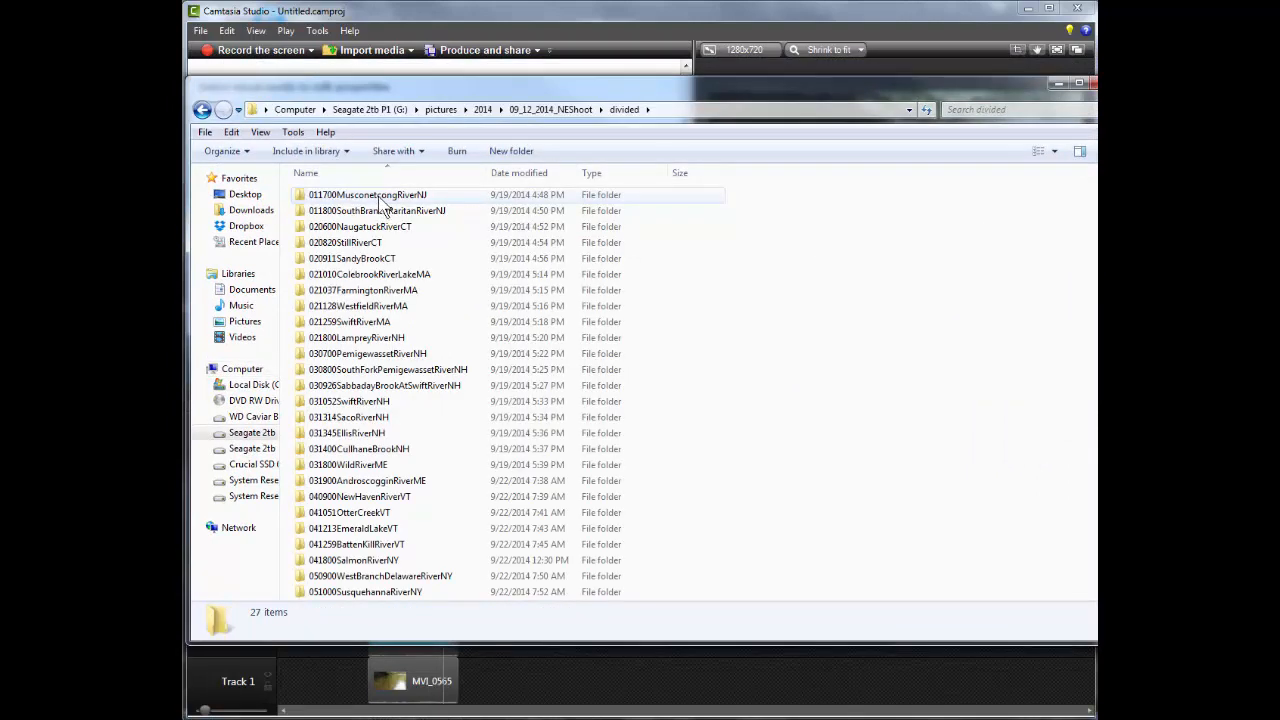
pyautogui.click(381, 198)
pyautogui.doubleClick(381, 198)
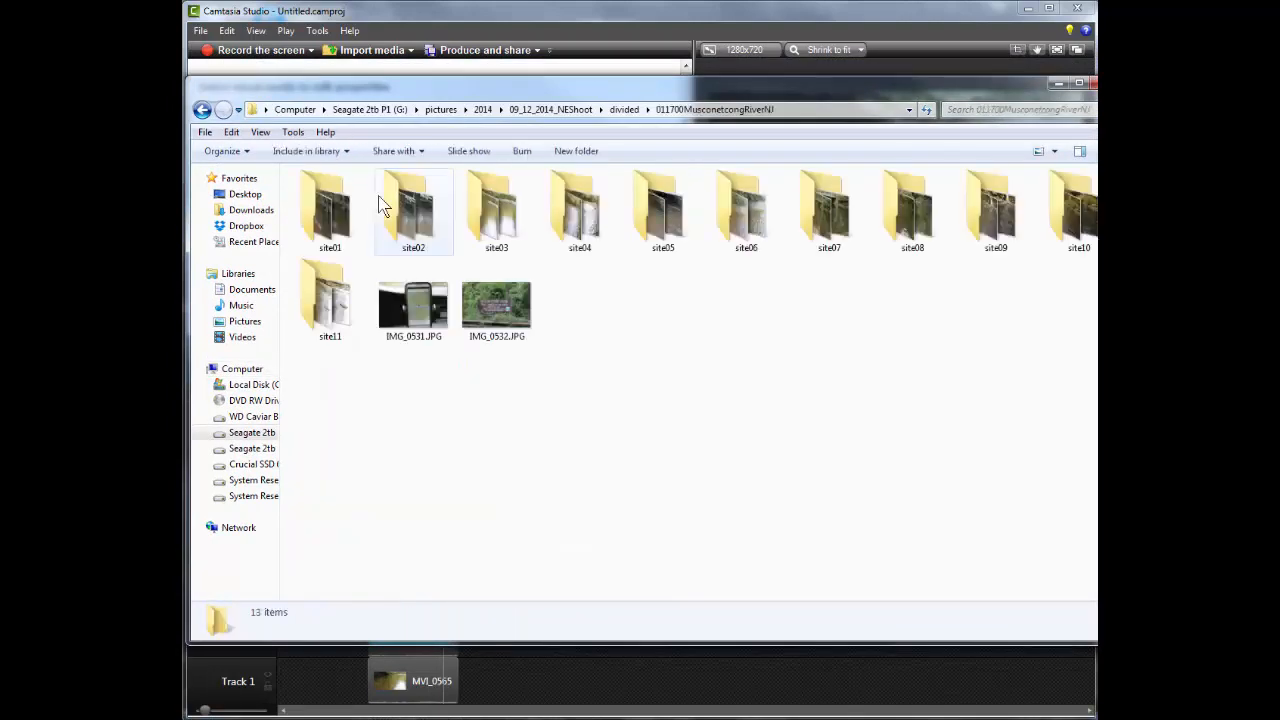
pyautogui.doubleClick(510, 214)
# - Delete the photos IMG_0556.JPG through IMG_0564.JPG from the site03 folder
pyautogui.click(366, 291)
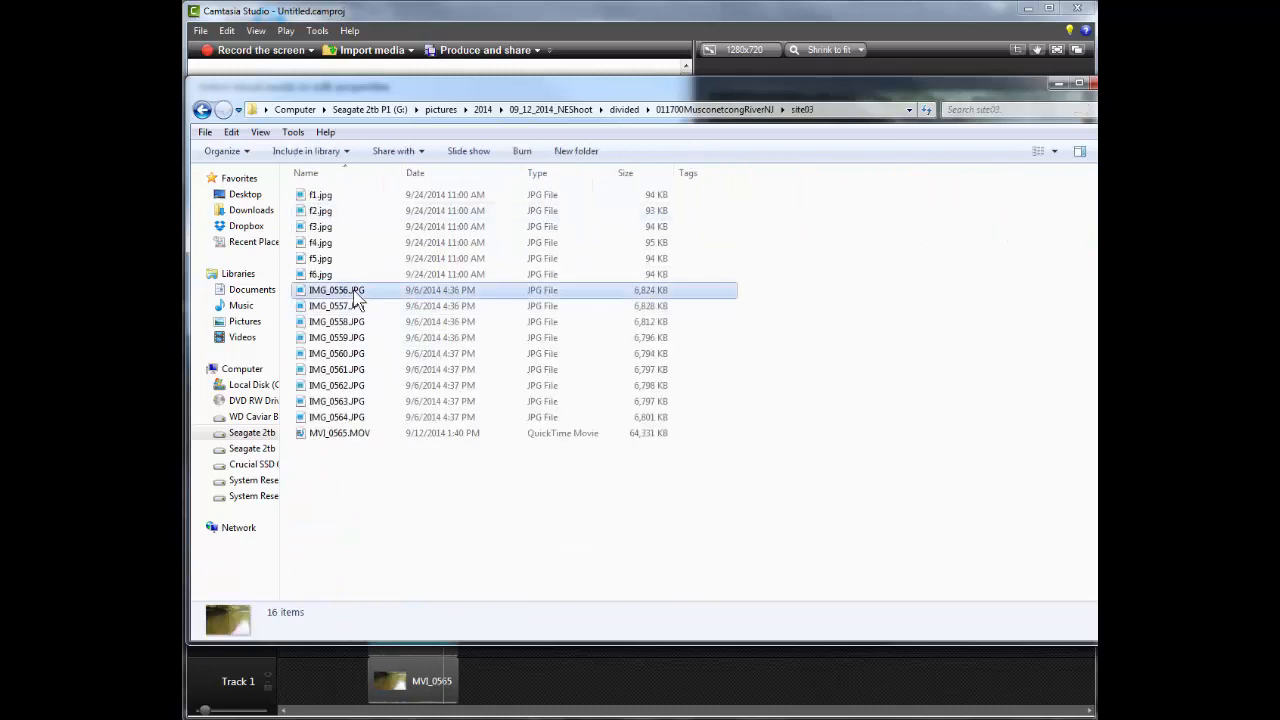
pyautogui.keyDown('shift'); pyautogui.click(352, 418); pyautogui.keyUp('shift')
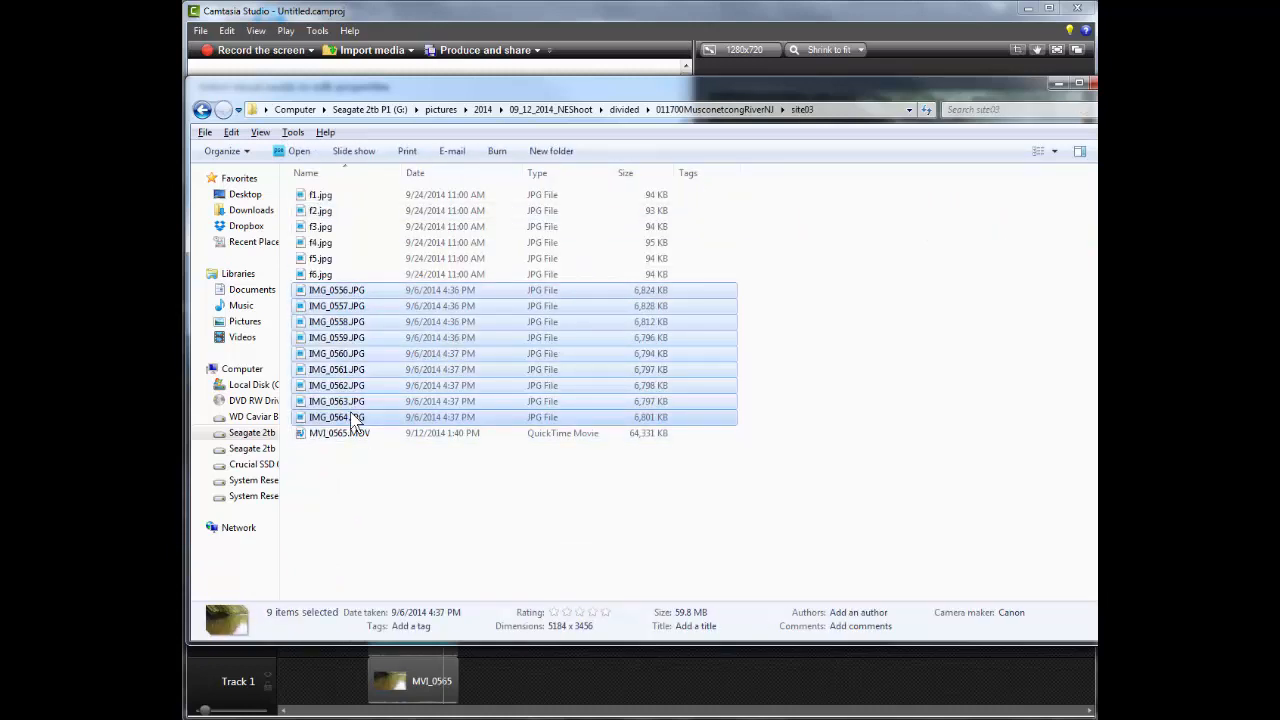
pyautogui.press('Delete')
pyautogui.press('Return')
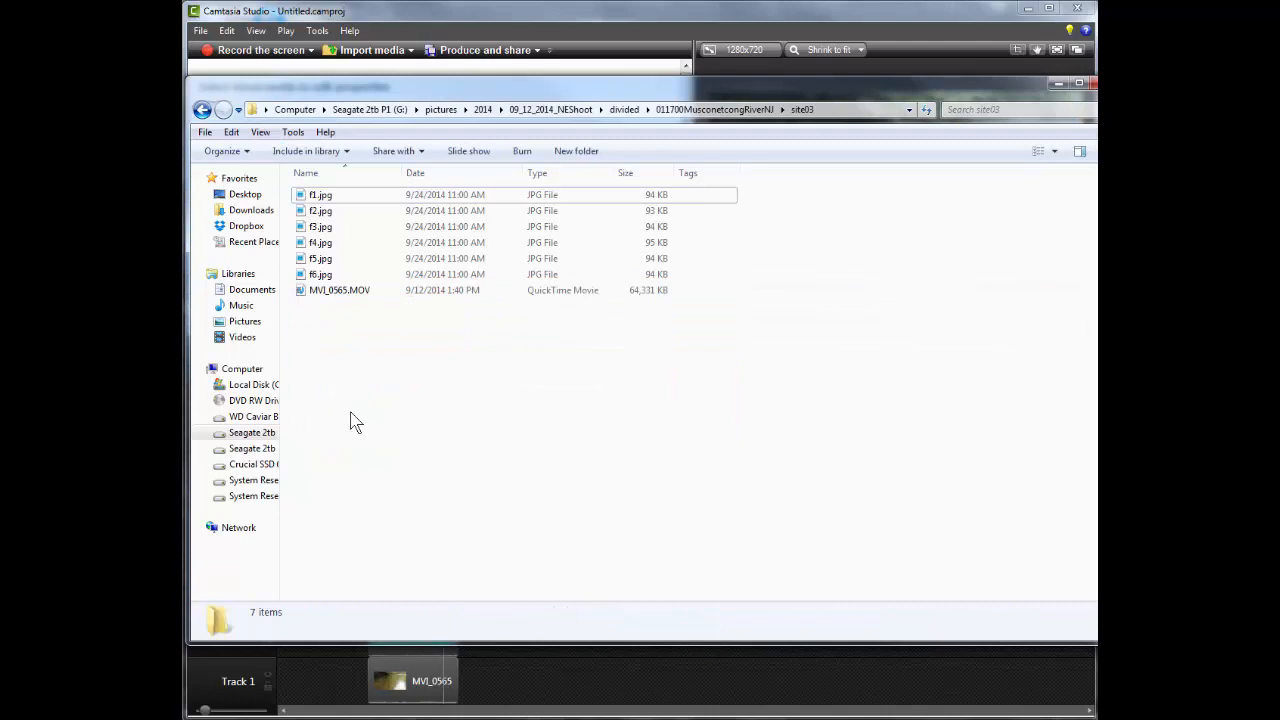
# - Preview f1.jpg in Windows Photo Viewer and enlarge the viewer window
pyautogui.click(325, 197)
pyautogui.rightClick(334, 196)
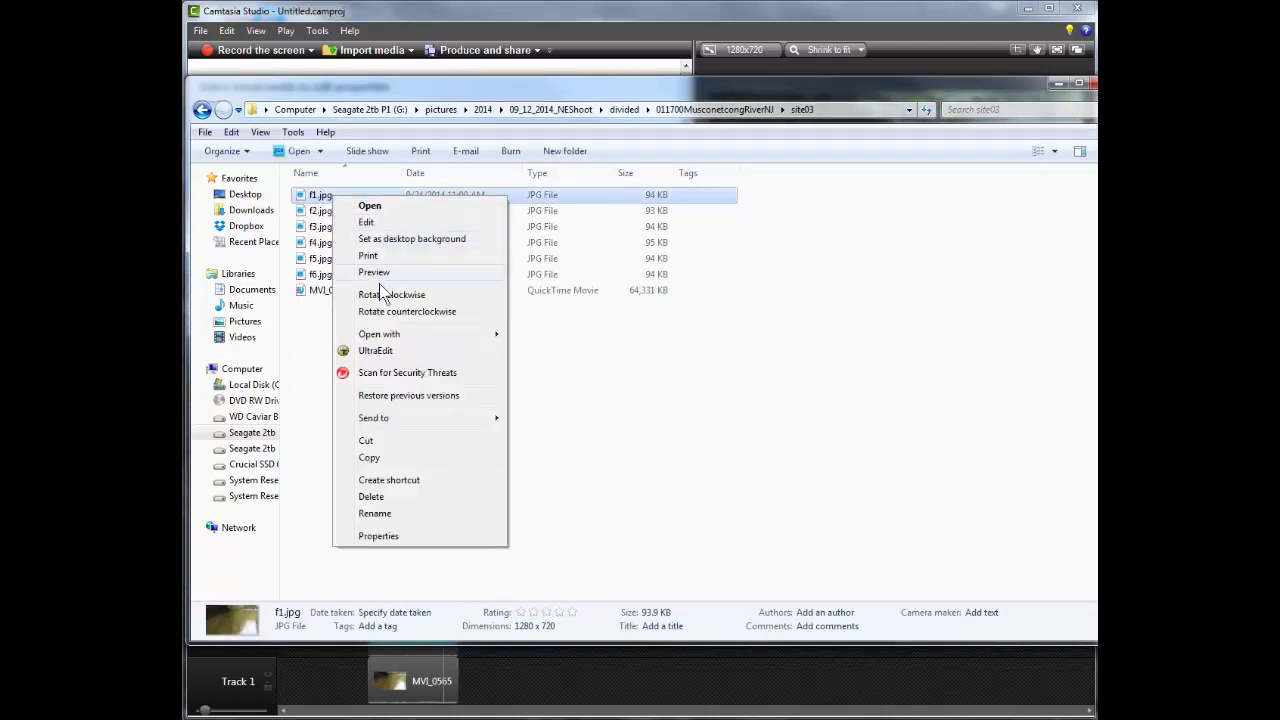
pyautogui.click(376, 273)
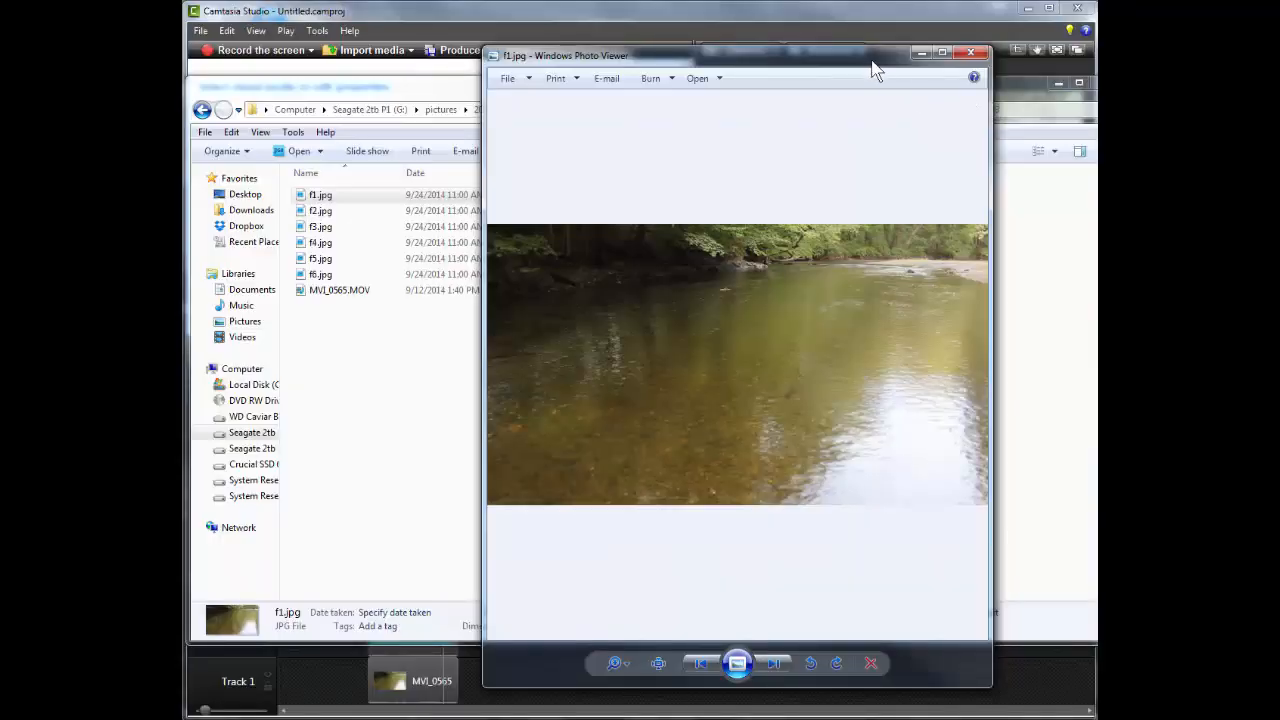
pyautogui.moveTo(866, 62); pyautogui.dragTo(610, 72)
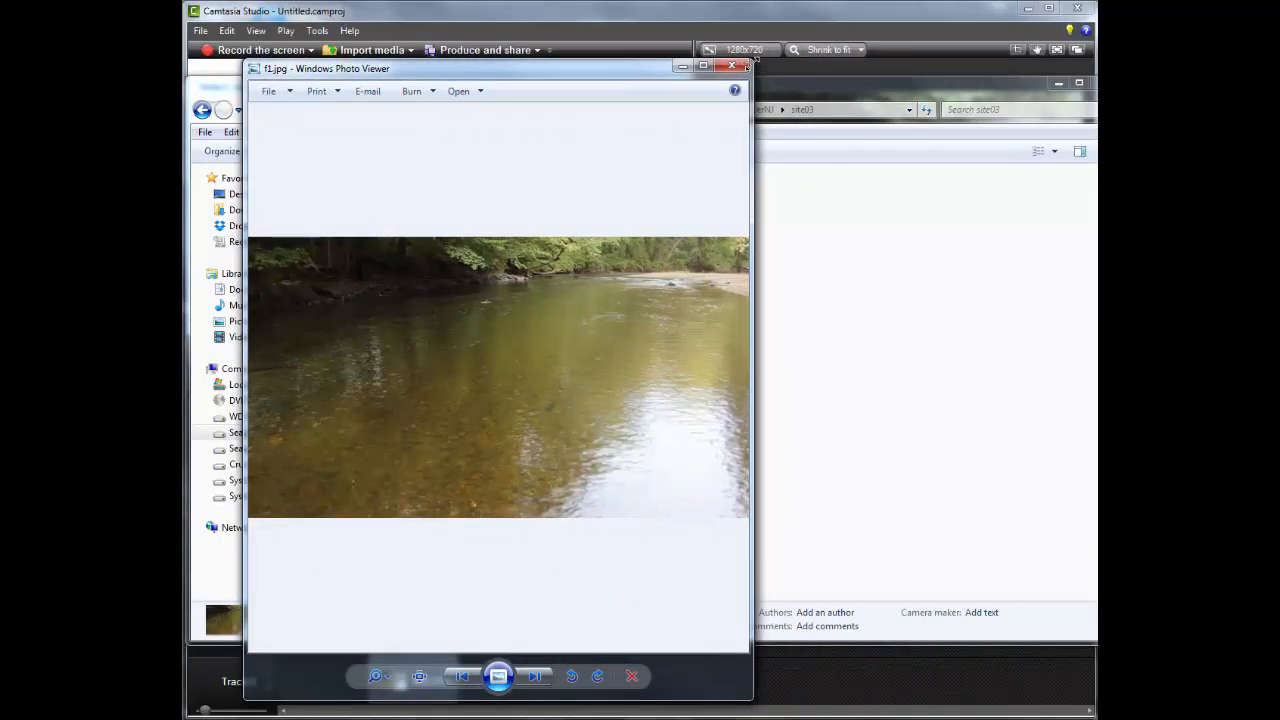
pyautogui.moveTo(753, 56); pyautogui.dragTo(966, 4)
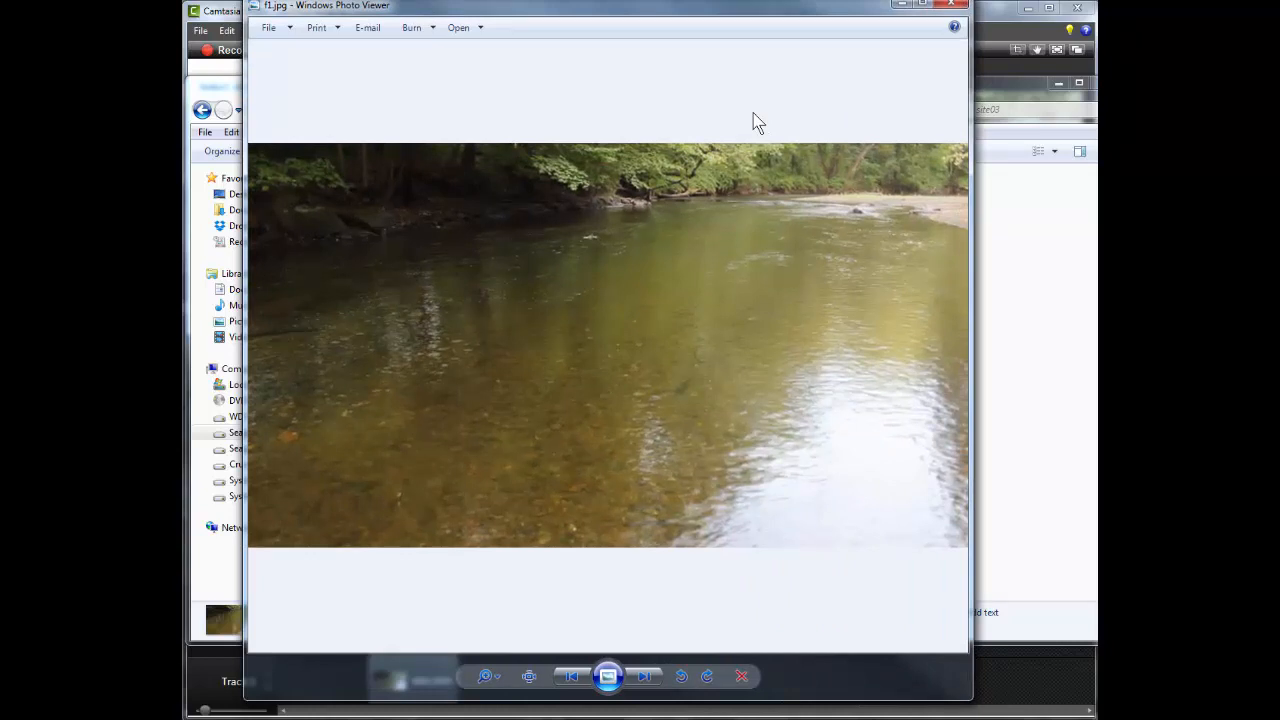
# - Flip back and forth through the exported frames up to f4.jpg to compare how the water changes between them
pyautogui.press('Right')
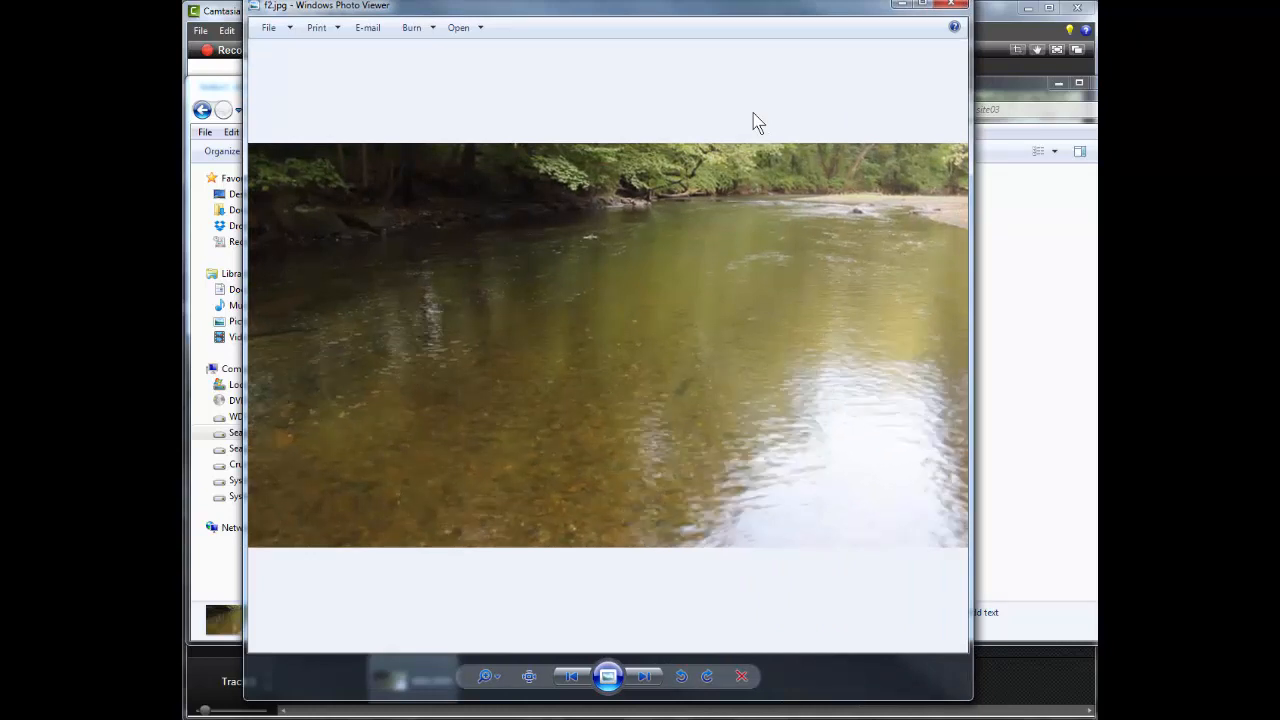
pyautogui.press('Right')
pyautogui.press('Right')
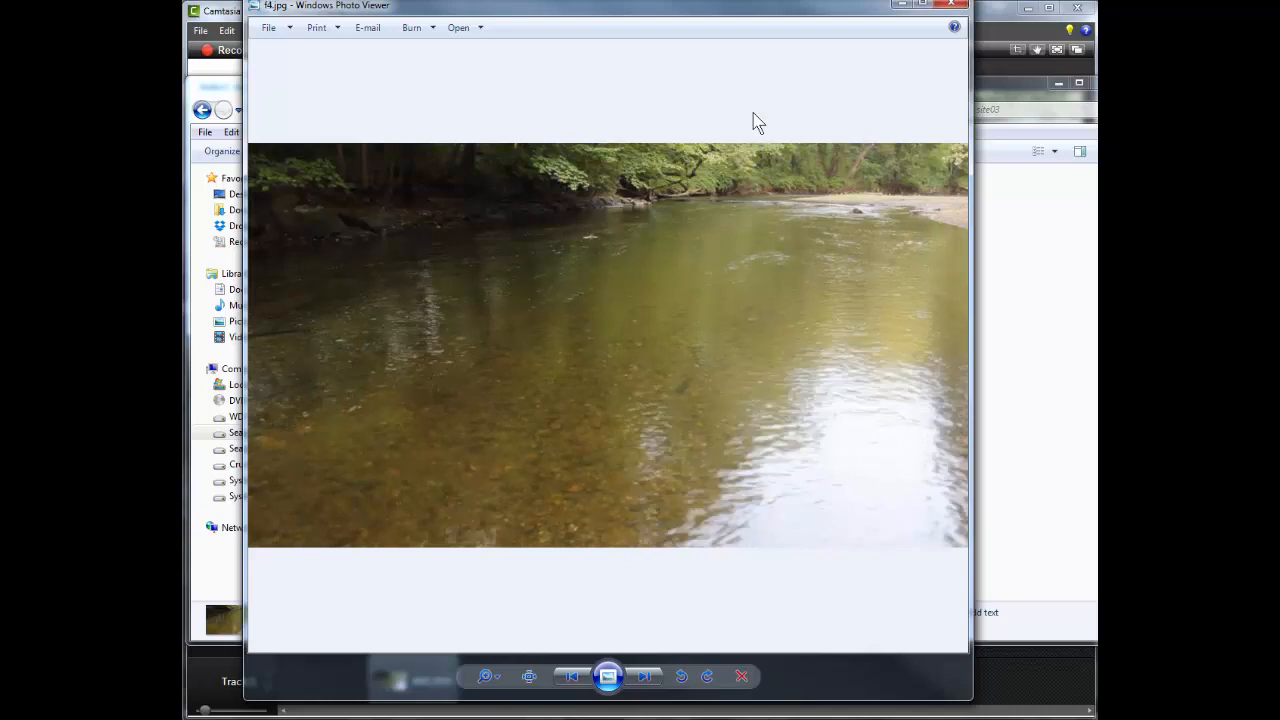
pyautogui.press('Left')
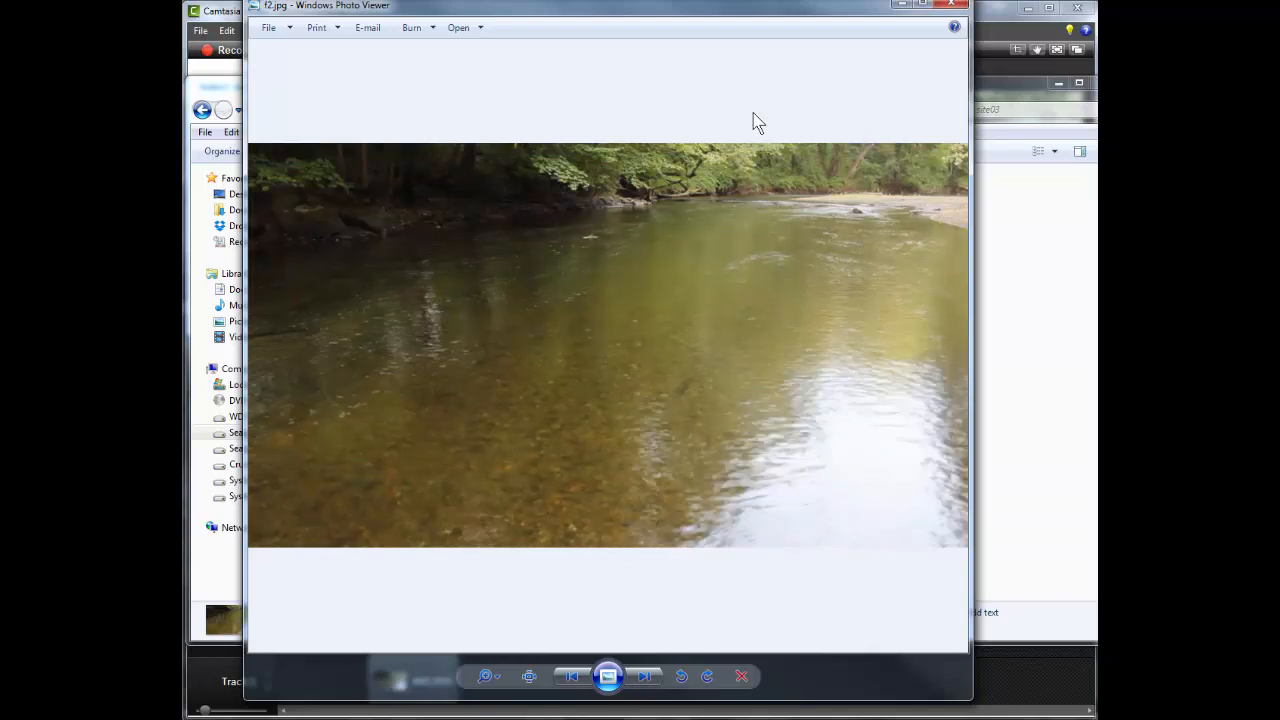
pyautogui.press('Left')
pyautogui.press('Right')
pyautogui.press('Right')
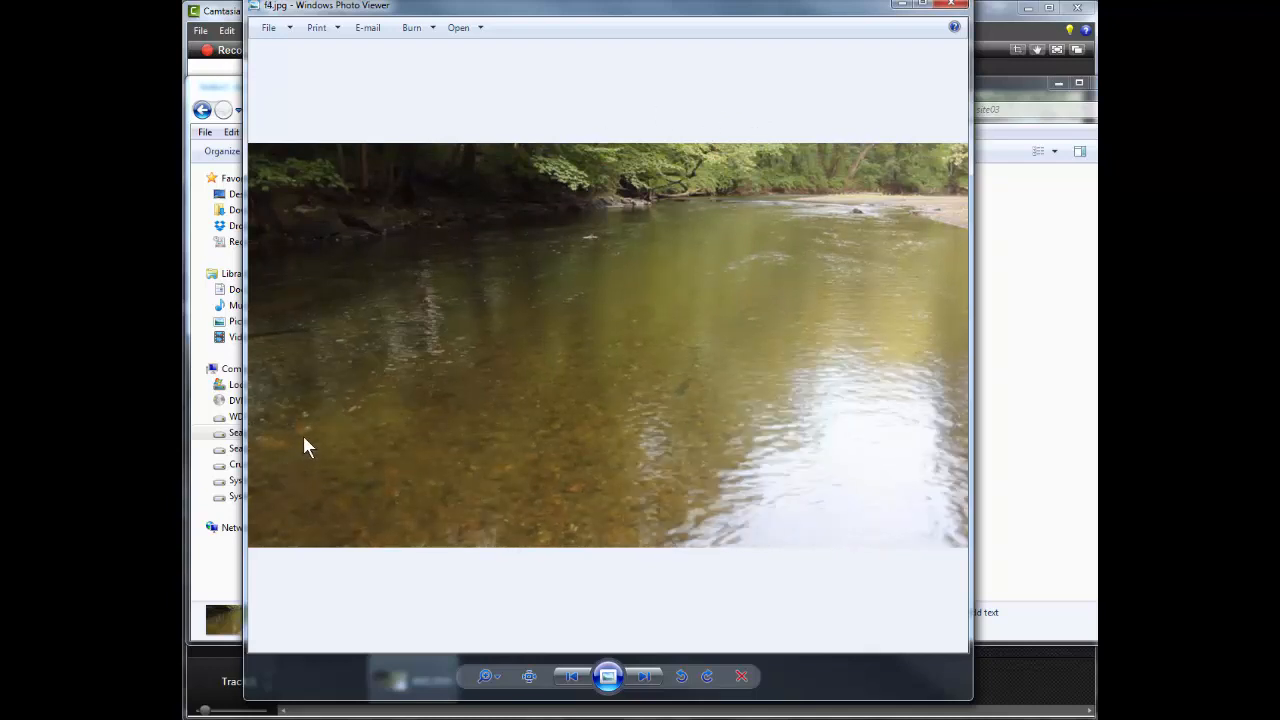
pyautogui.press('Left')
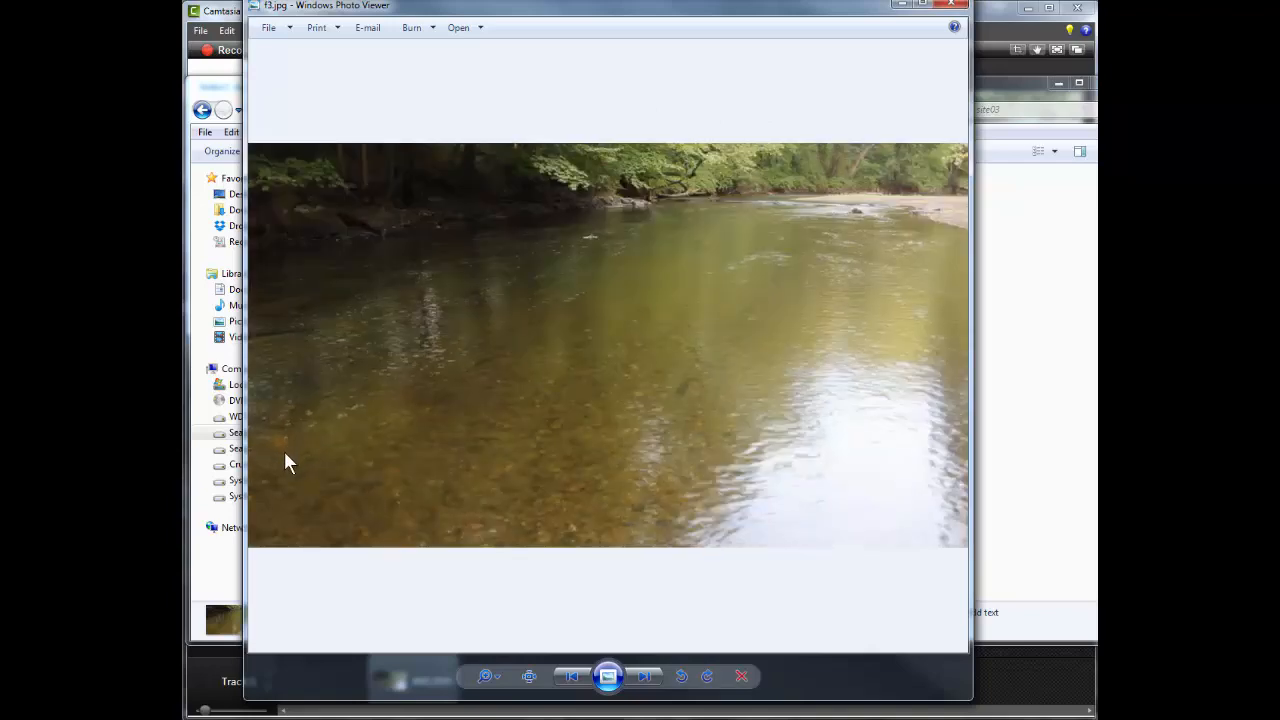
# - Step back and forth through the remaining exported frames up to f6.jpg to examine how the water motion blends between them
pyautogui.press('Right')
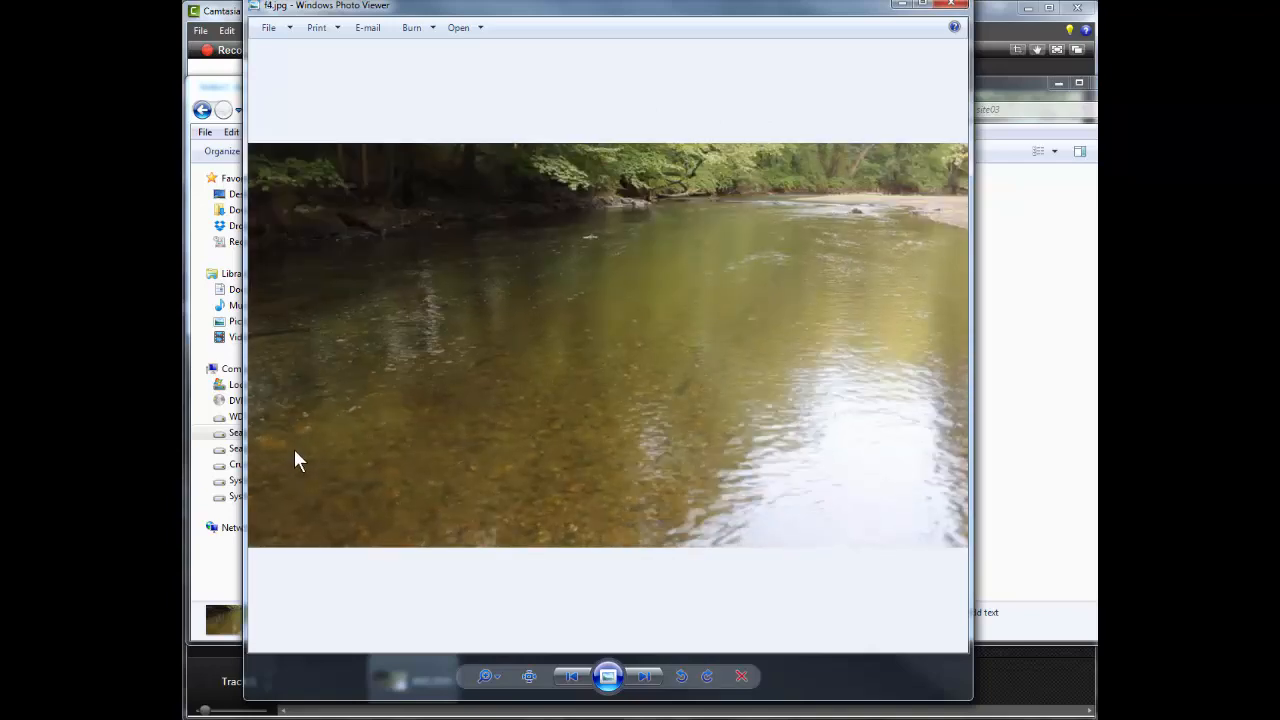
pyautogui.press('Right')
pyautogui.press('Right')
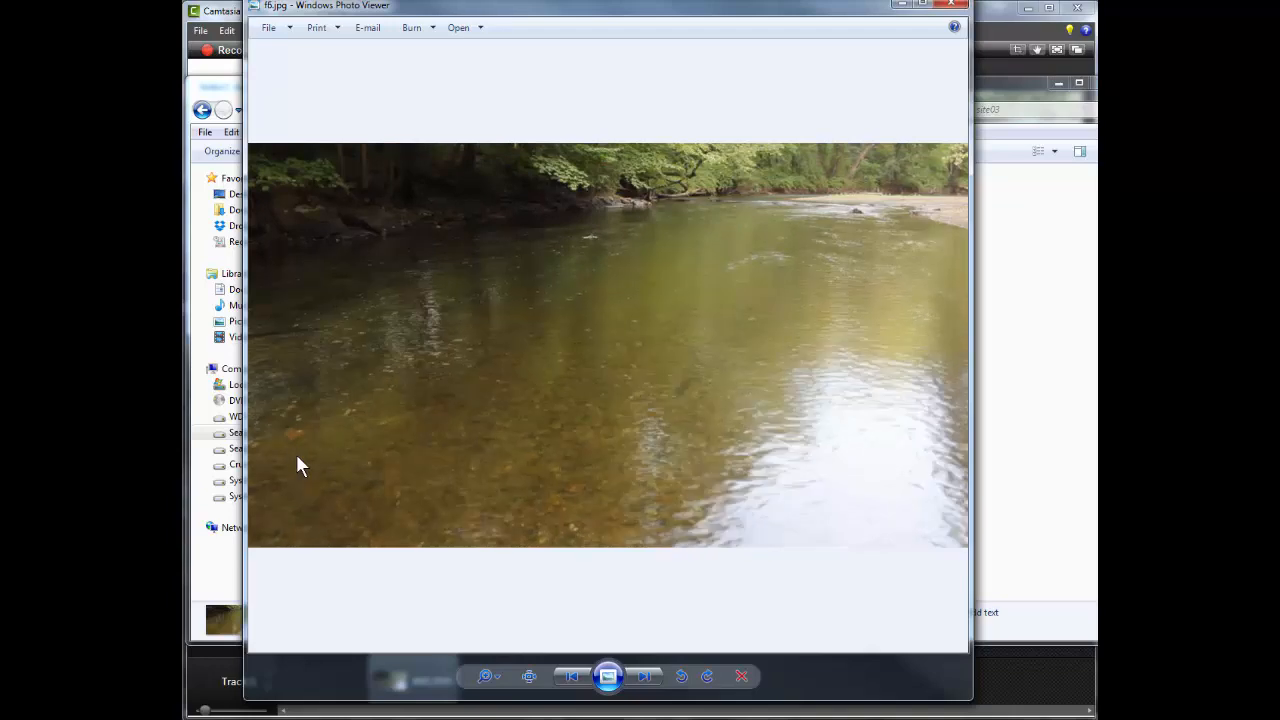
pyautogui.press('Left')
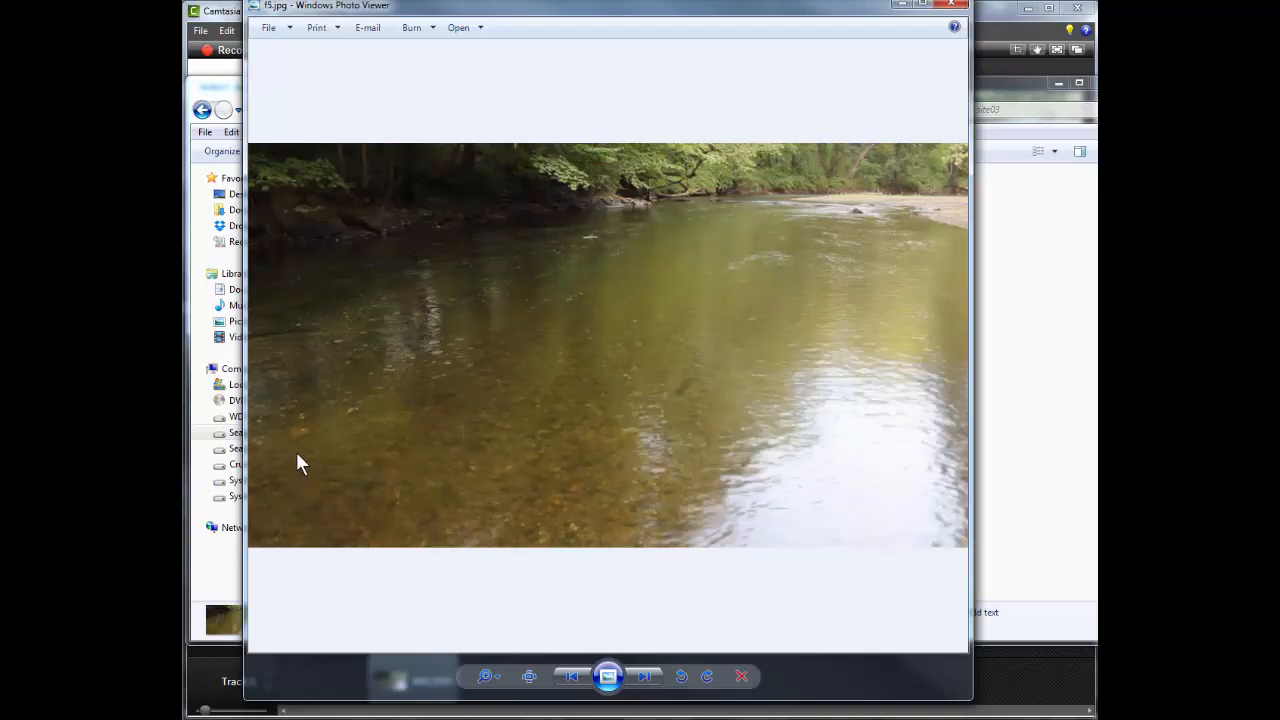
pyautogui.press('Left')
pyautogui.press('Left')
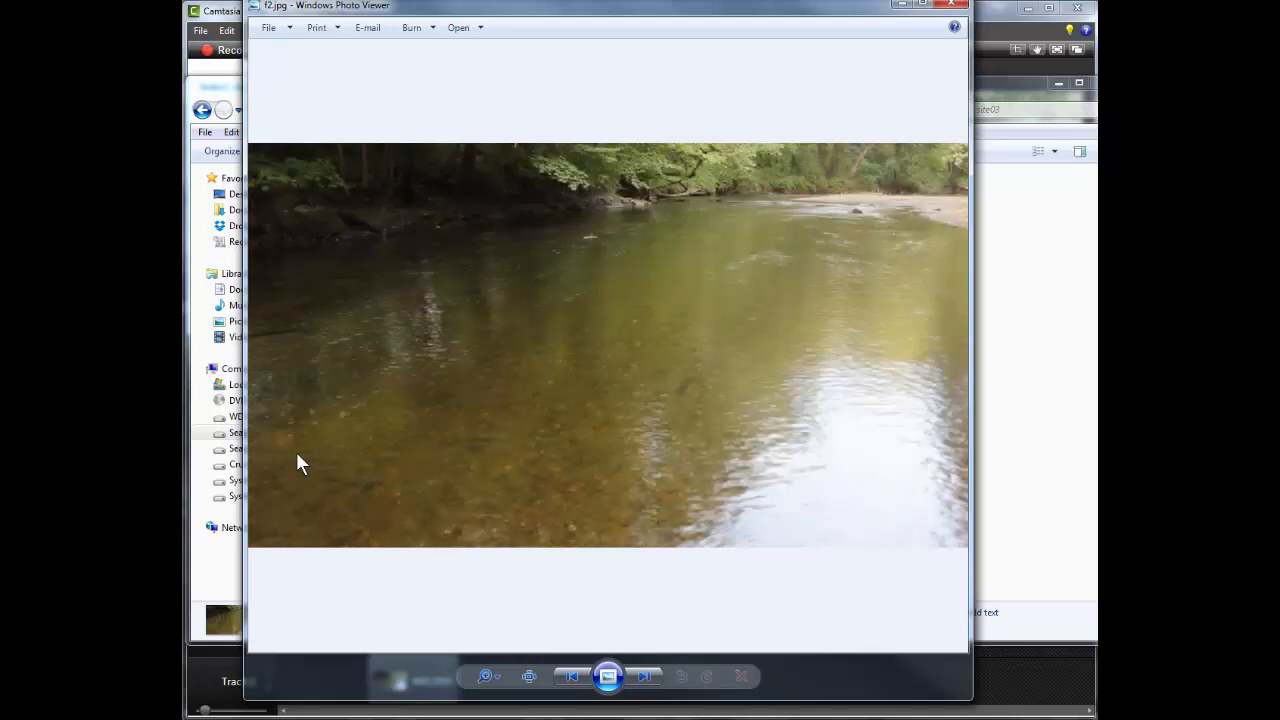
pyautogui.press('Right')
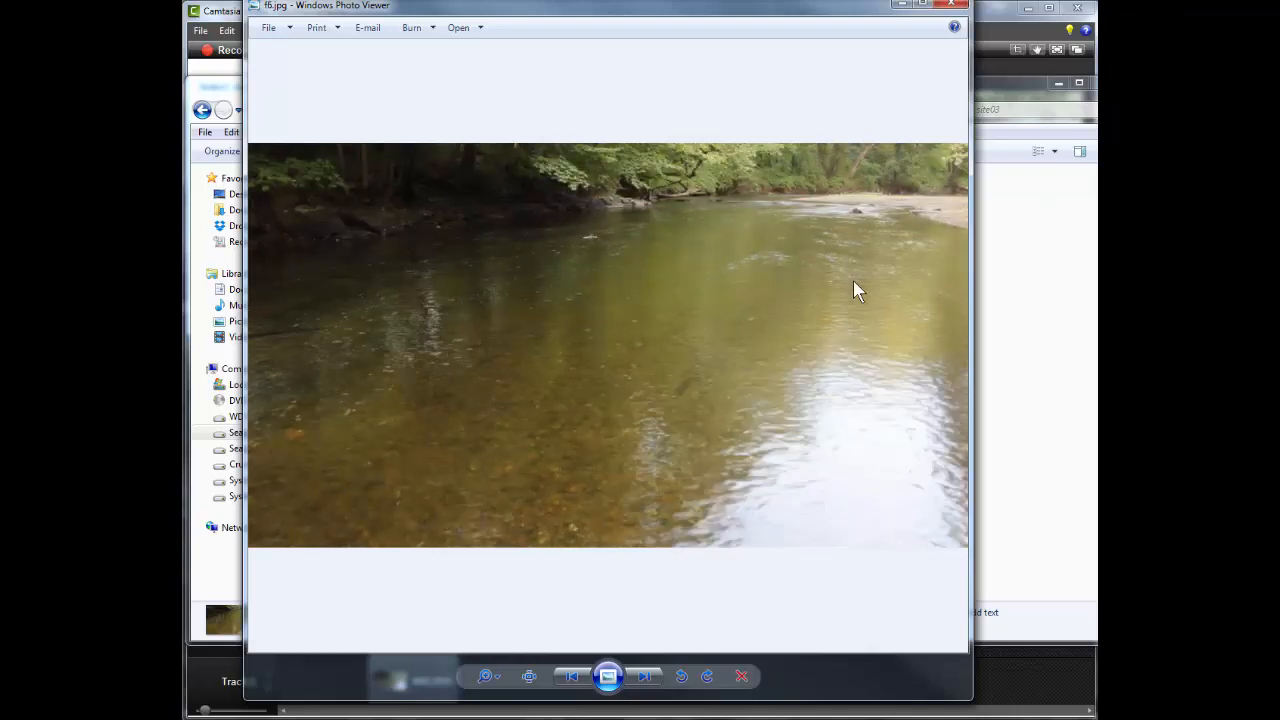
pyautogui.press('Left')
pyautogui.press('Left')
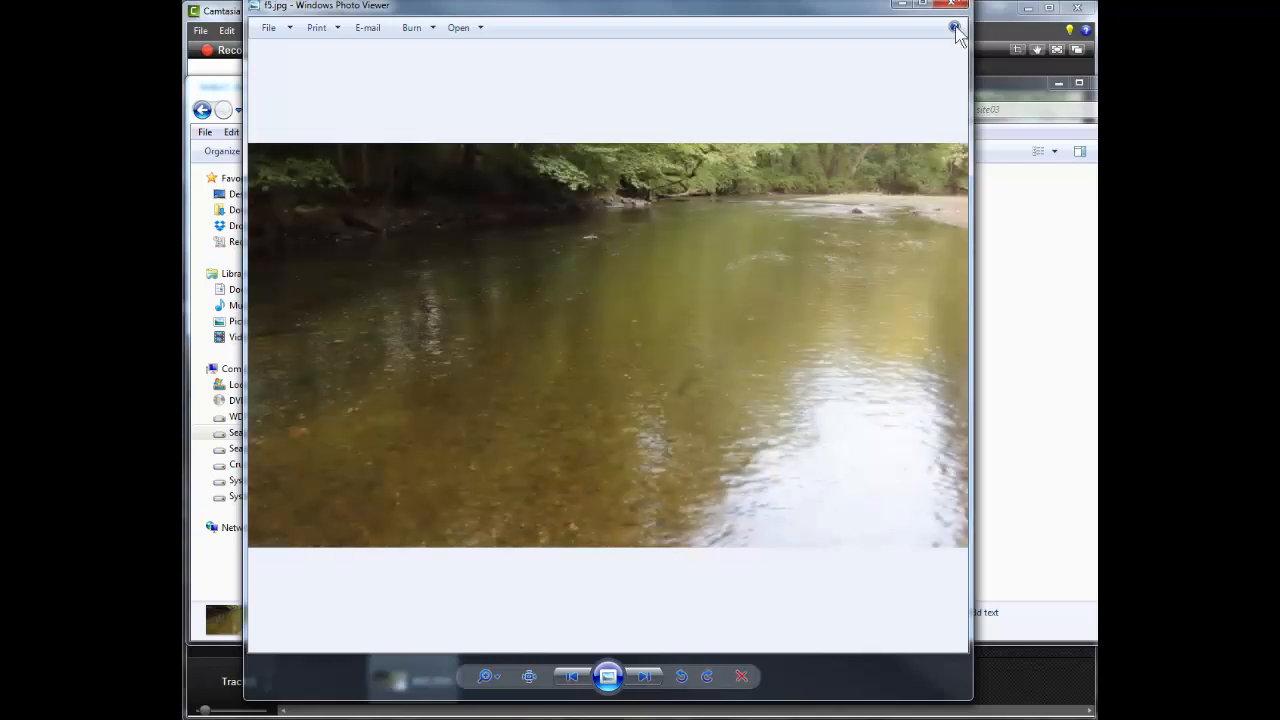
# - Close the photo preview and minimize the site03 folder window to return to the Camtasia Studio project
pyautogui.click(958, 8)
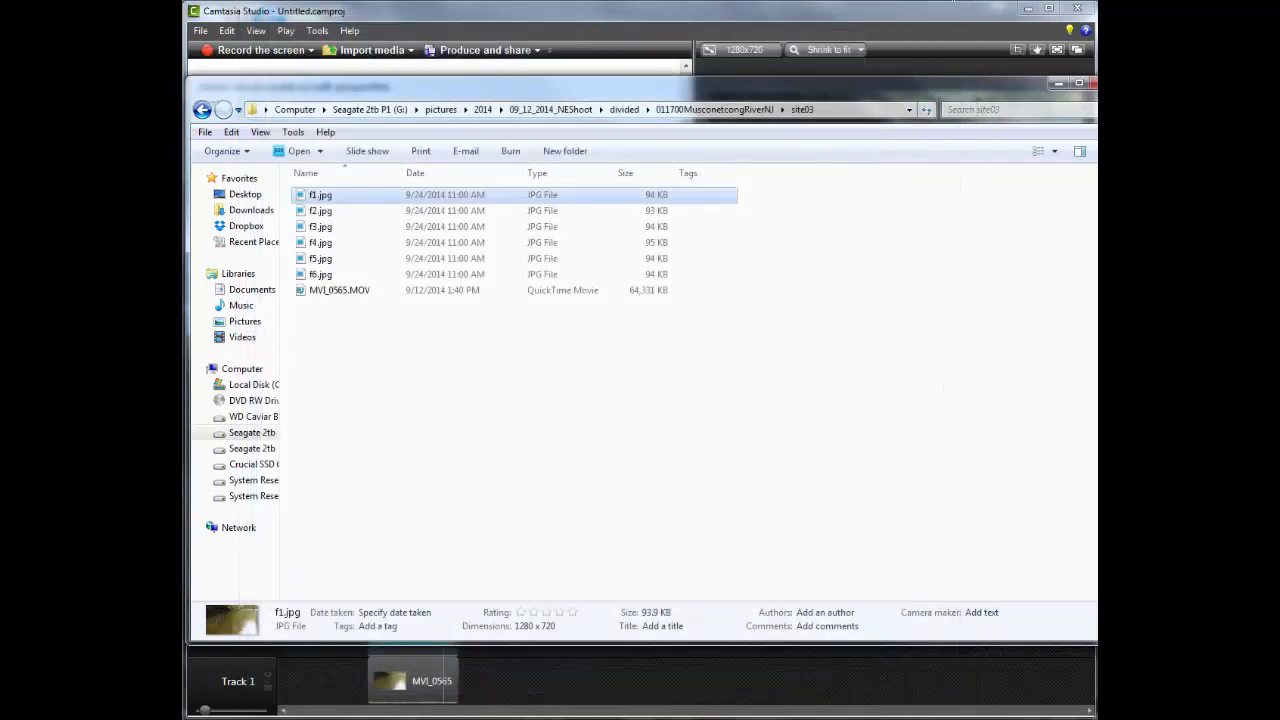
pyautogui.click(1059, 82)
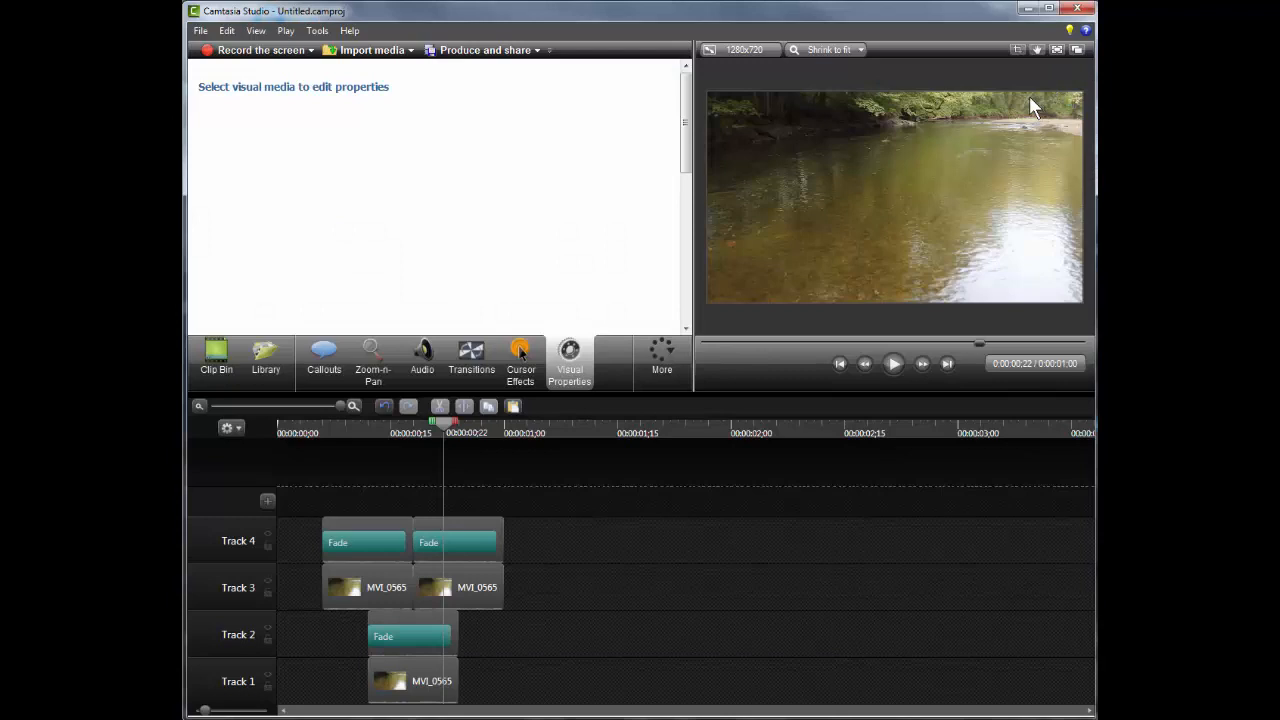